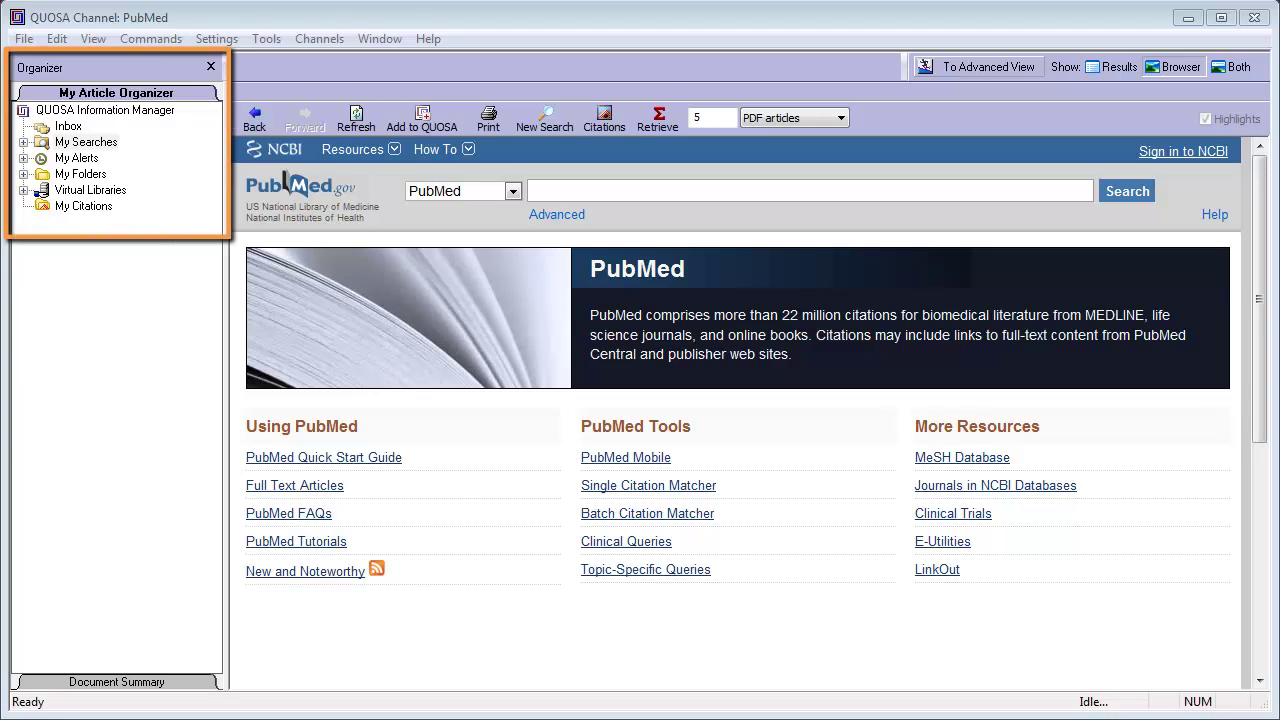
Run a PubMed search for 'dark chocolate' and retrieve its 5 PDF results into My Searches
{"action": "left_click", "coordinate": [100, 110]}
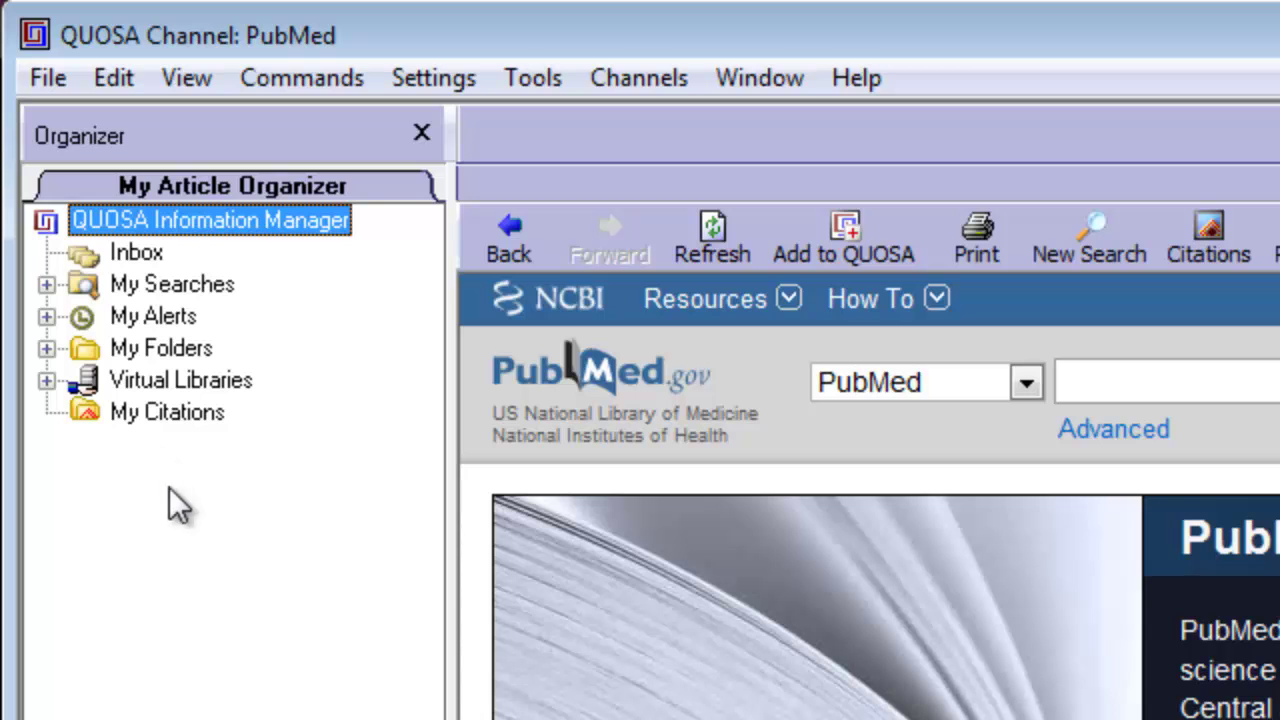
{"action": "left_click", "coordinate": [46, 285]}
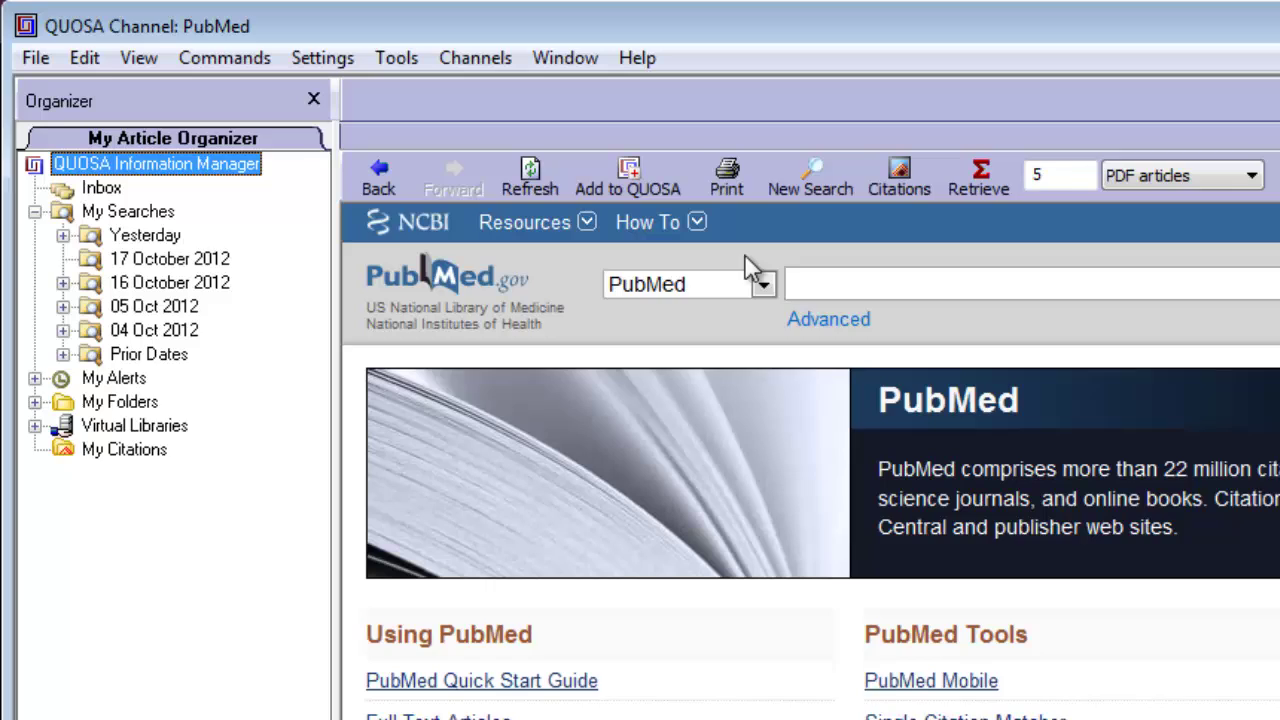
{"action": "left_click", "coordinate": [835, 286]}
{"action": "type", "text": "dark chocolate"}
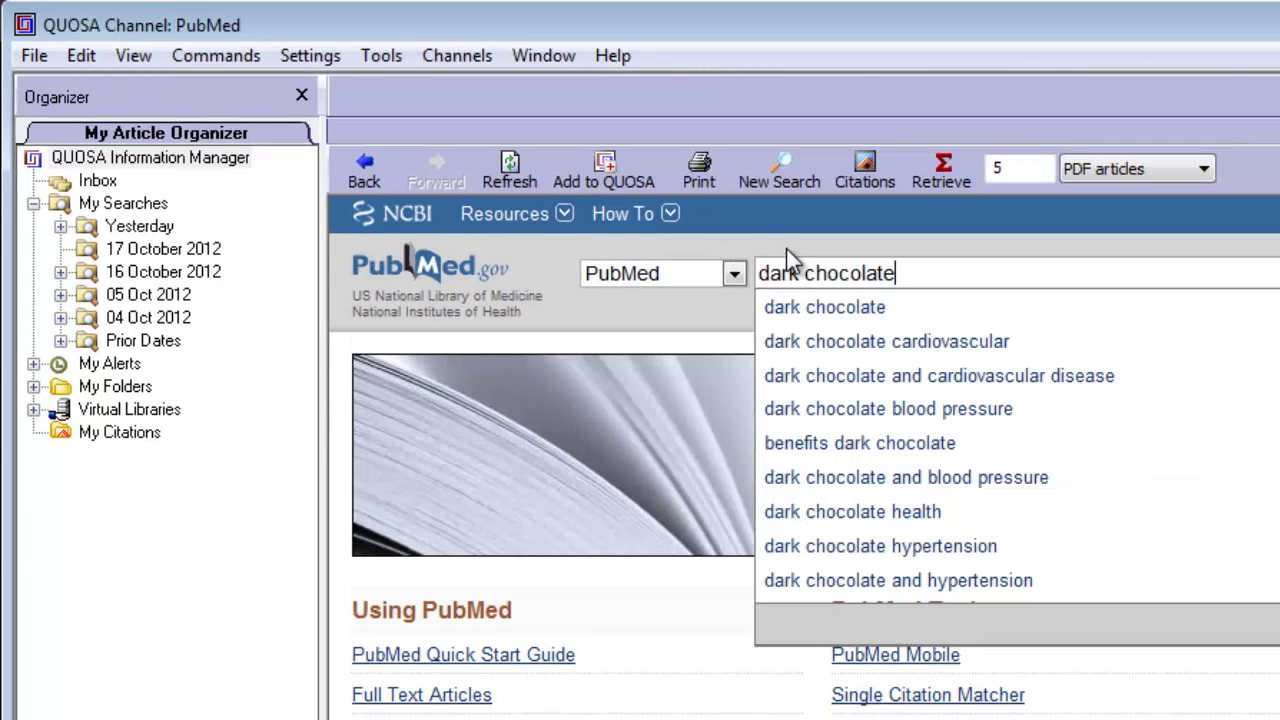
{"action": "left_click", "coordinate": [786, 248]}
{"action": "left_click", "coordinate": [960, 172]}
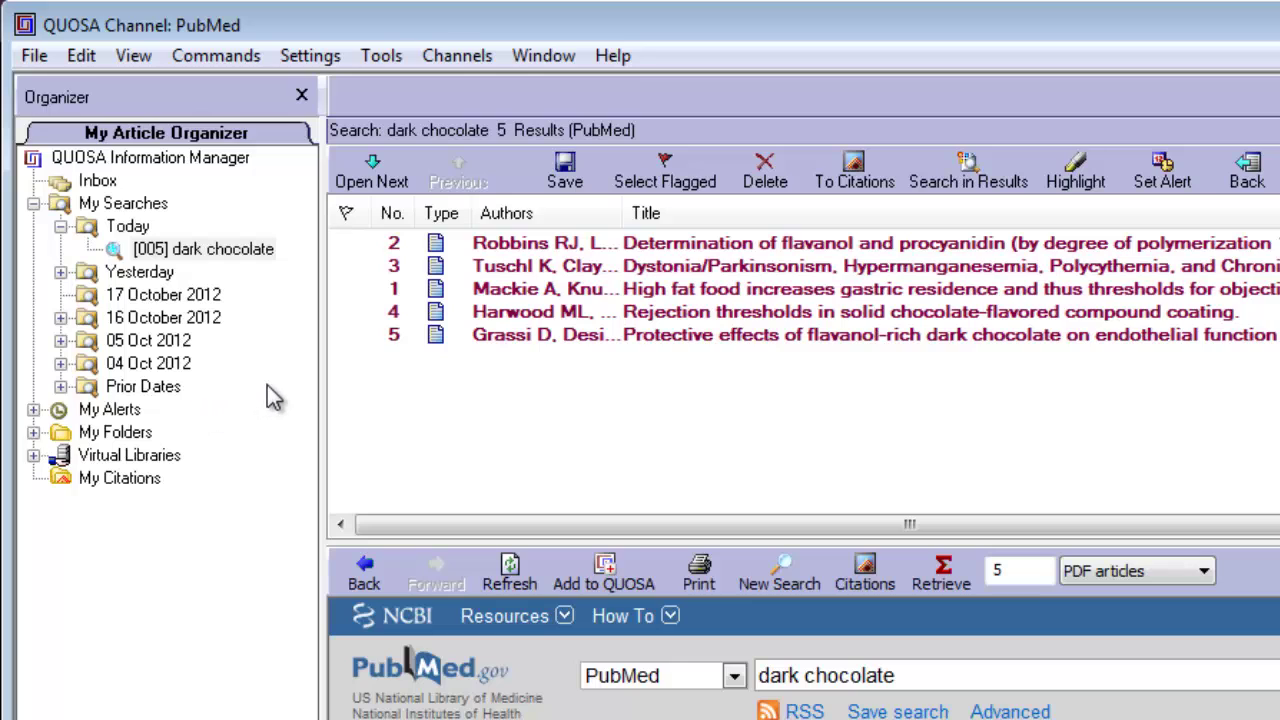
Open yesterday's saved [030] milk chocolate search to list its 30 results
{"action": "left_click", "coordinate": [61, 272]}
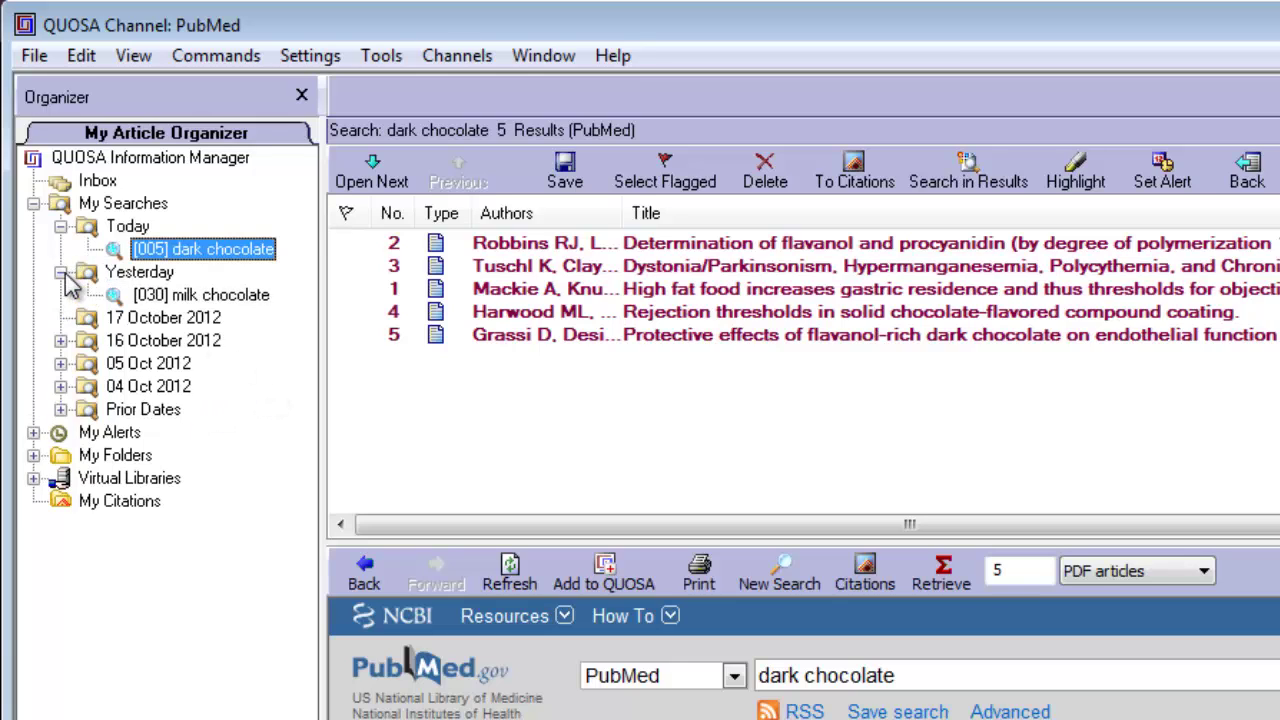
{"action": "left_click", "coordinate": [181, 299]}
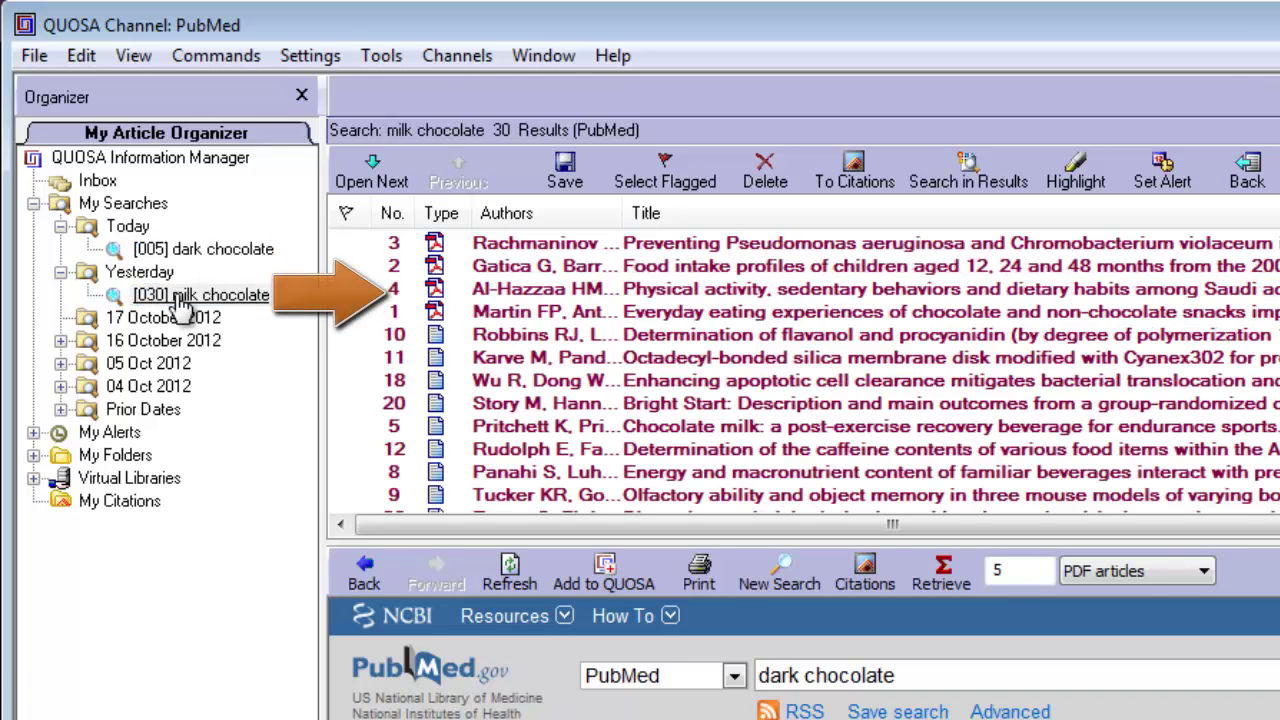
{"action": "left_click", "coordinate": [194, 250]}
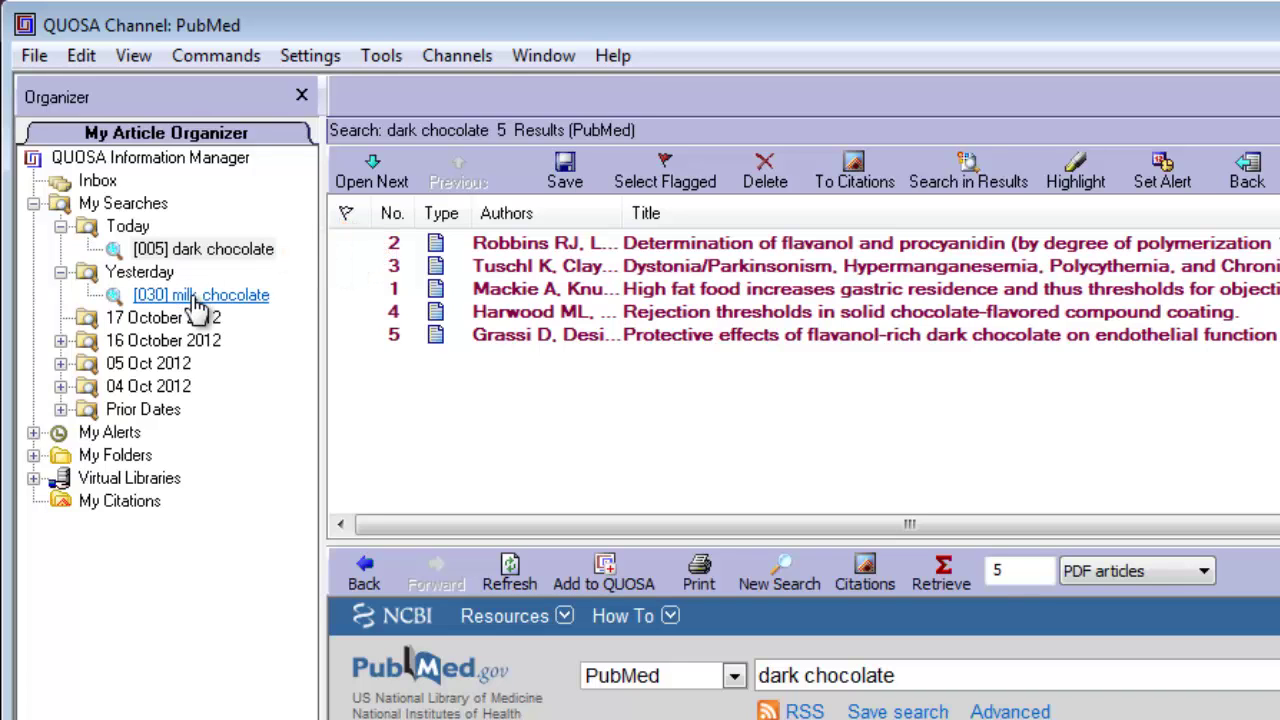
{"action": "left_click", "coordinate": [197, 296]}
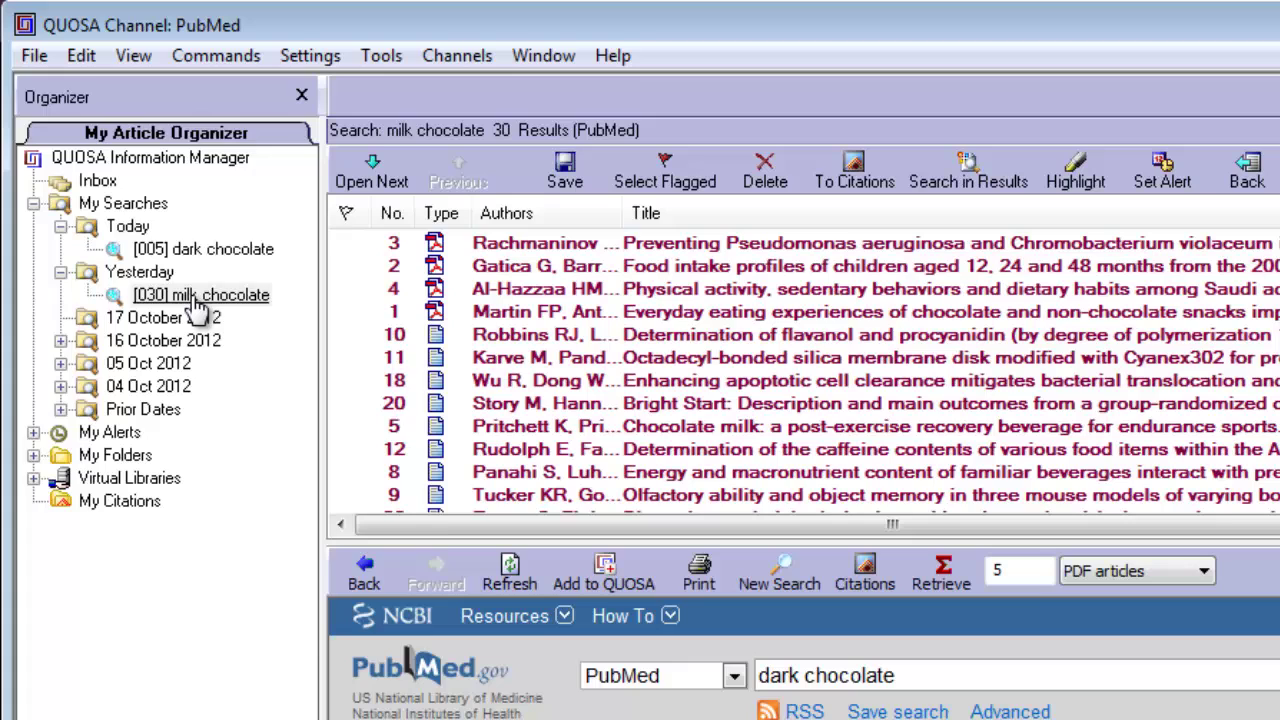
{"action": "right_click", "coordinate": [194, 296]}
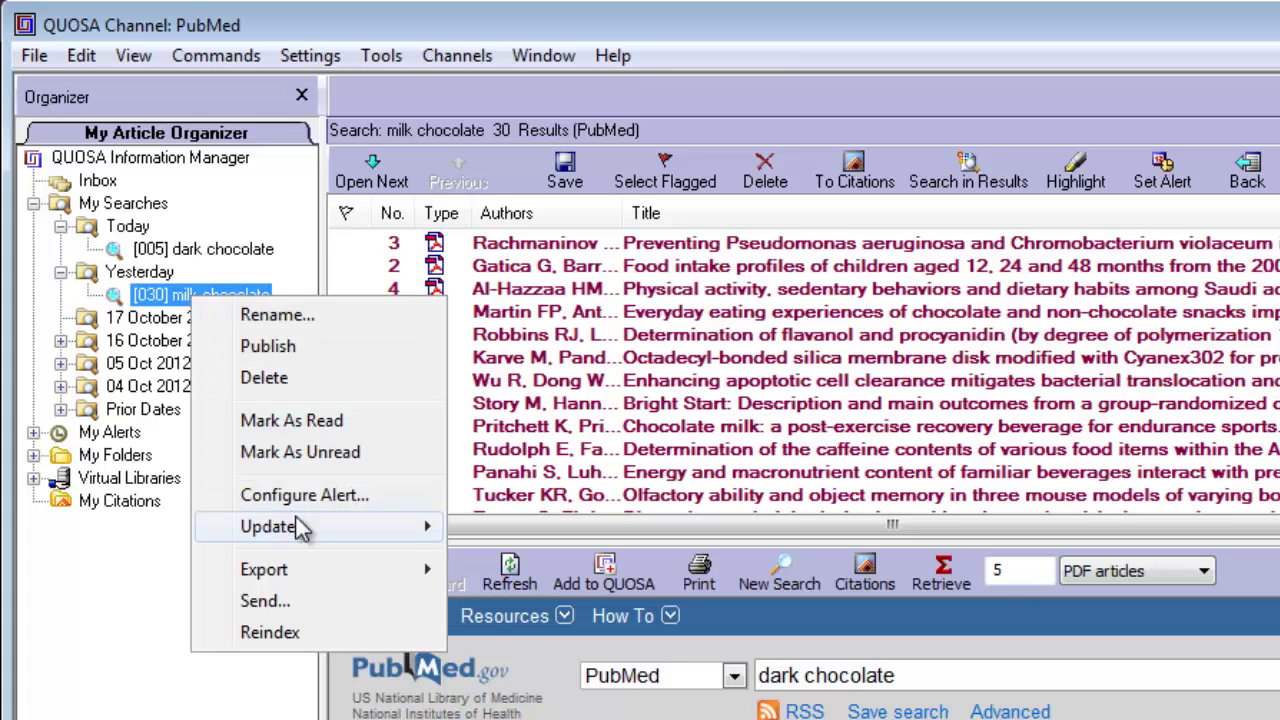
{"action": "mouse_move", "coordinate": [310, 532]}
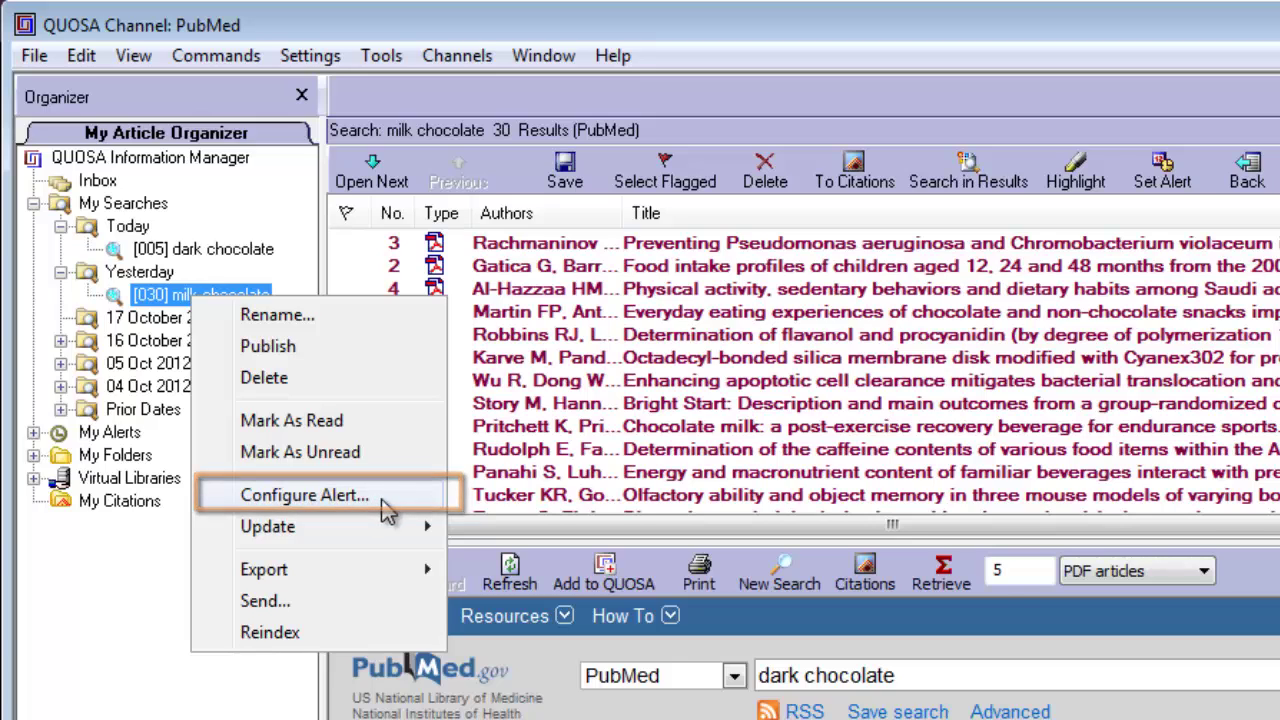
{"action": "left_click", "coordinate": [102, 595]}
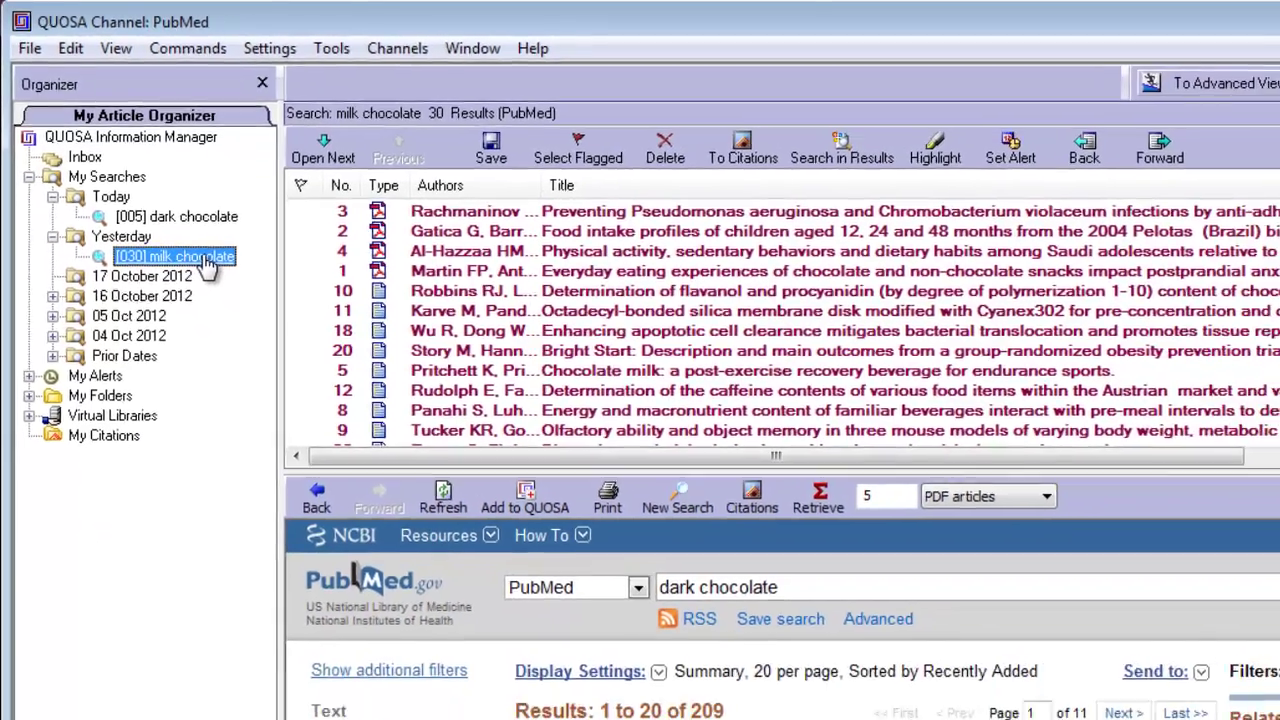
Configure the milk chocolate search as an alert running every 1 day at 00:00
{"action": "right_click", "coordinate": [245, 295]}
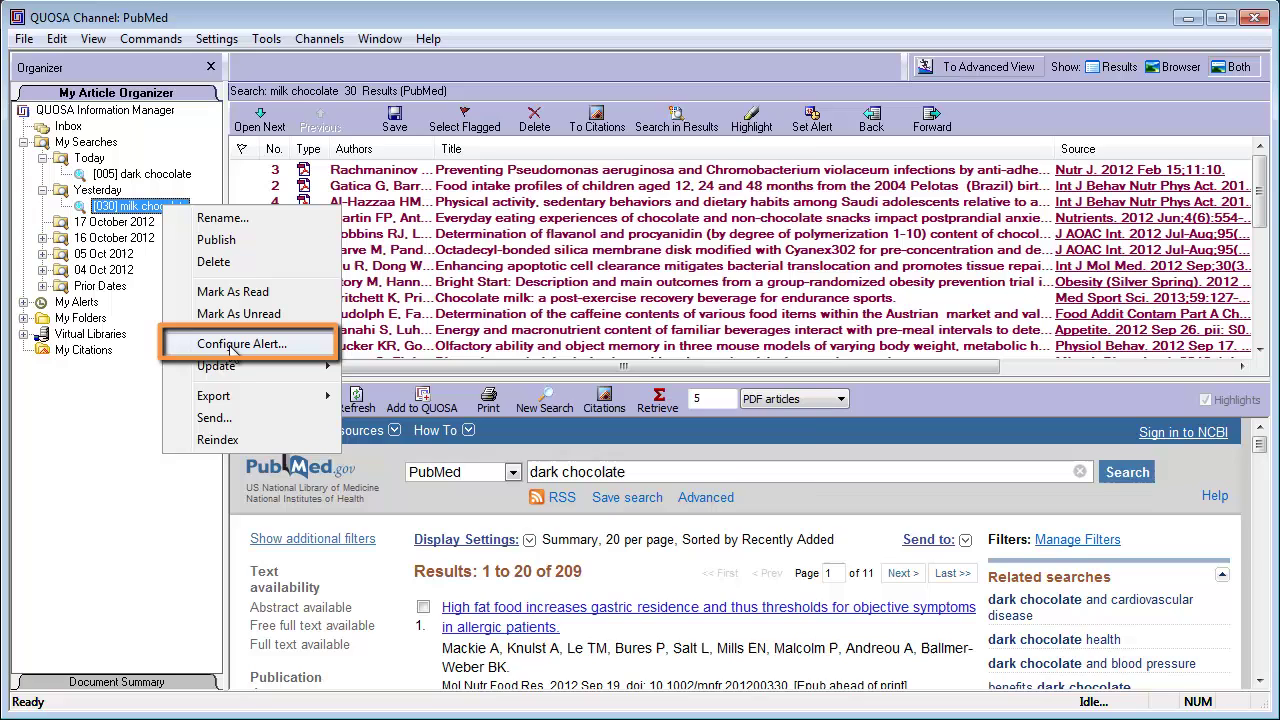
{"action": "left_click", "coordinate": [232, 344]}
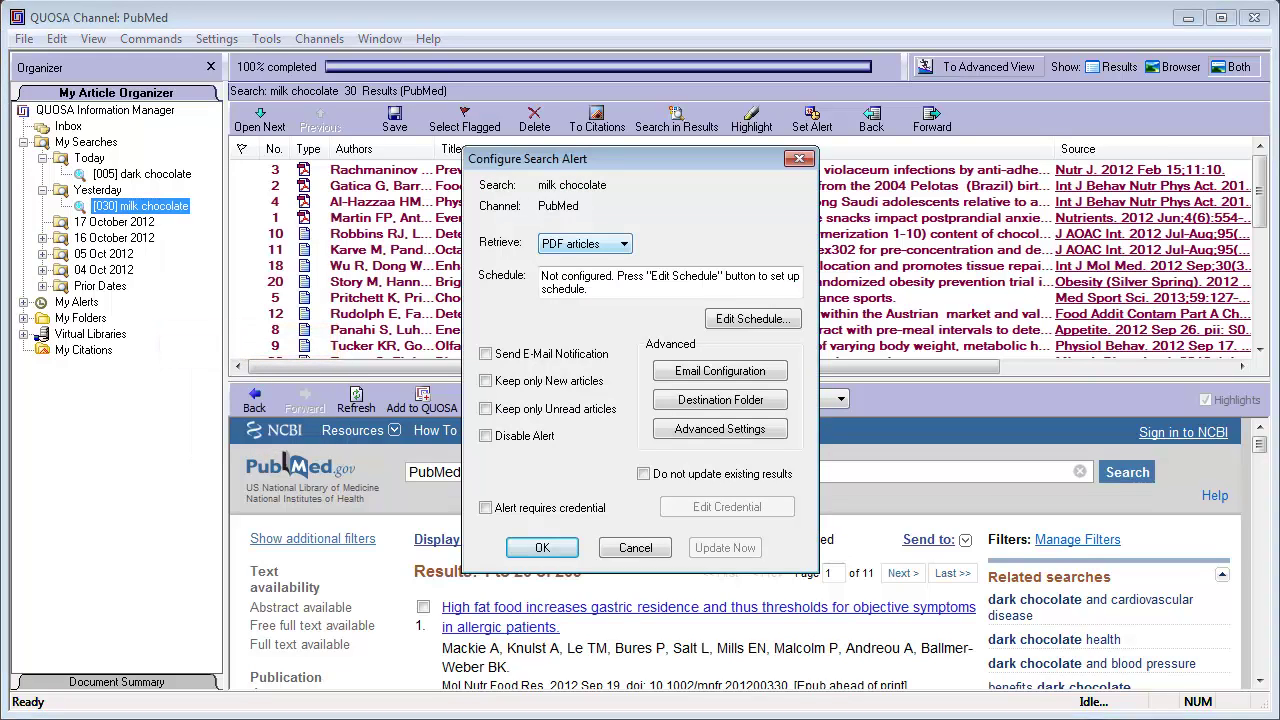
{"action": "left_click", "coordinate": [752, 320]}
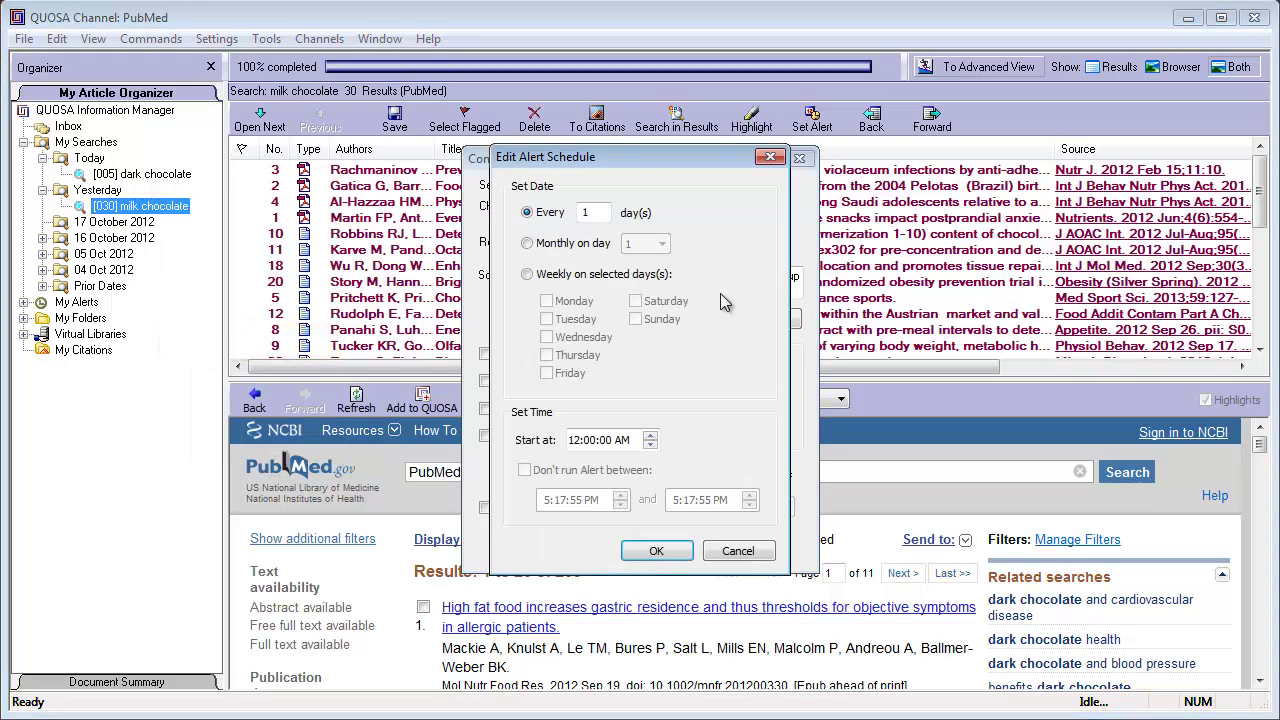
{"action": "left_click", "coordinate": [656, 551]}
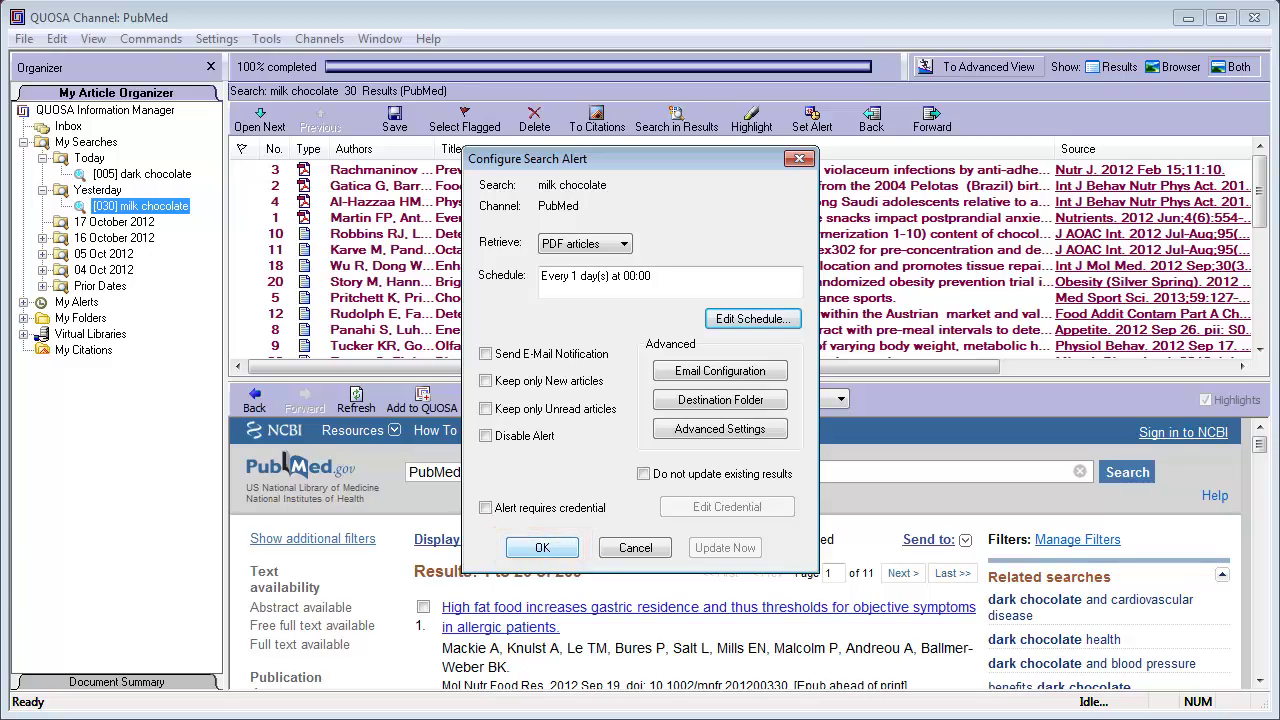
{"action": "left_click", "coordinate": [542, 547]}
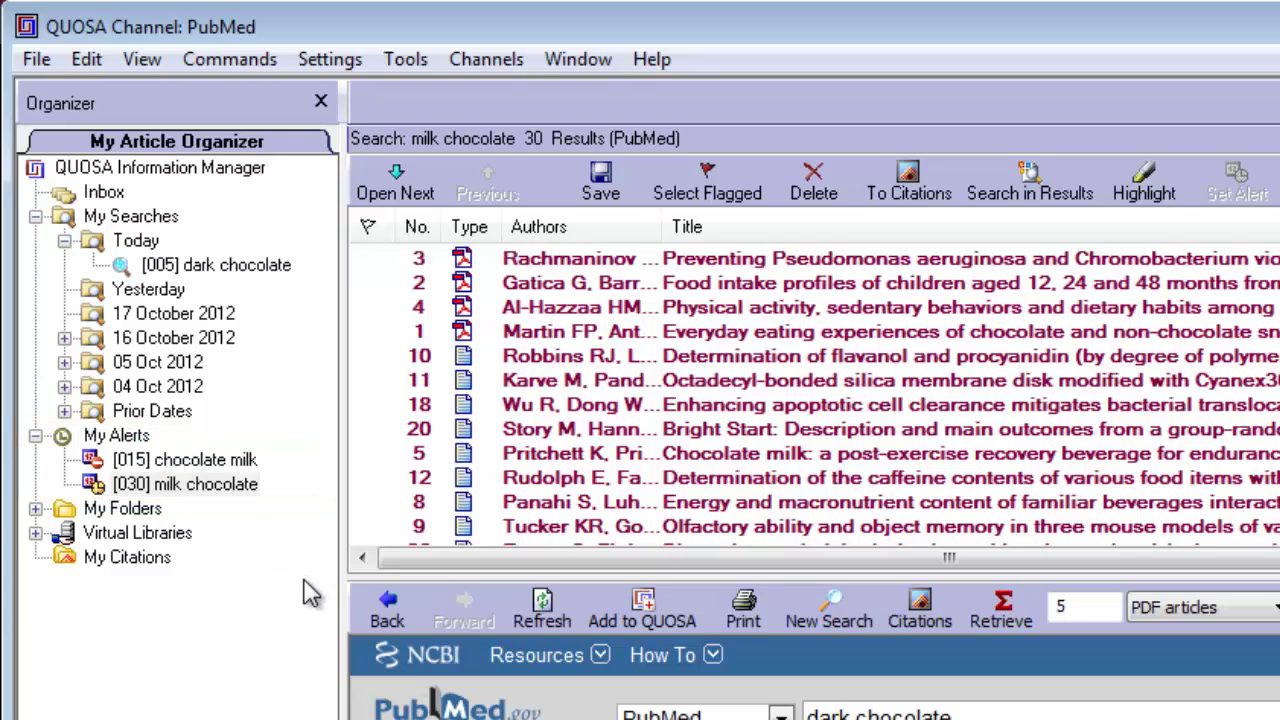
Start a new folder under My Folders and name it 'Dark Chocolate'
{"action": "left_click", "coordinate": [36, 509]}
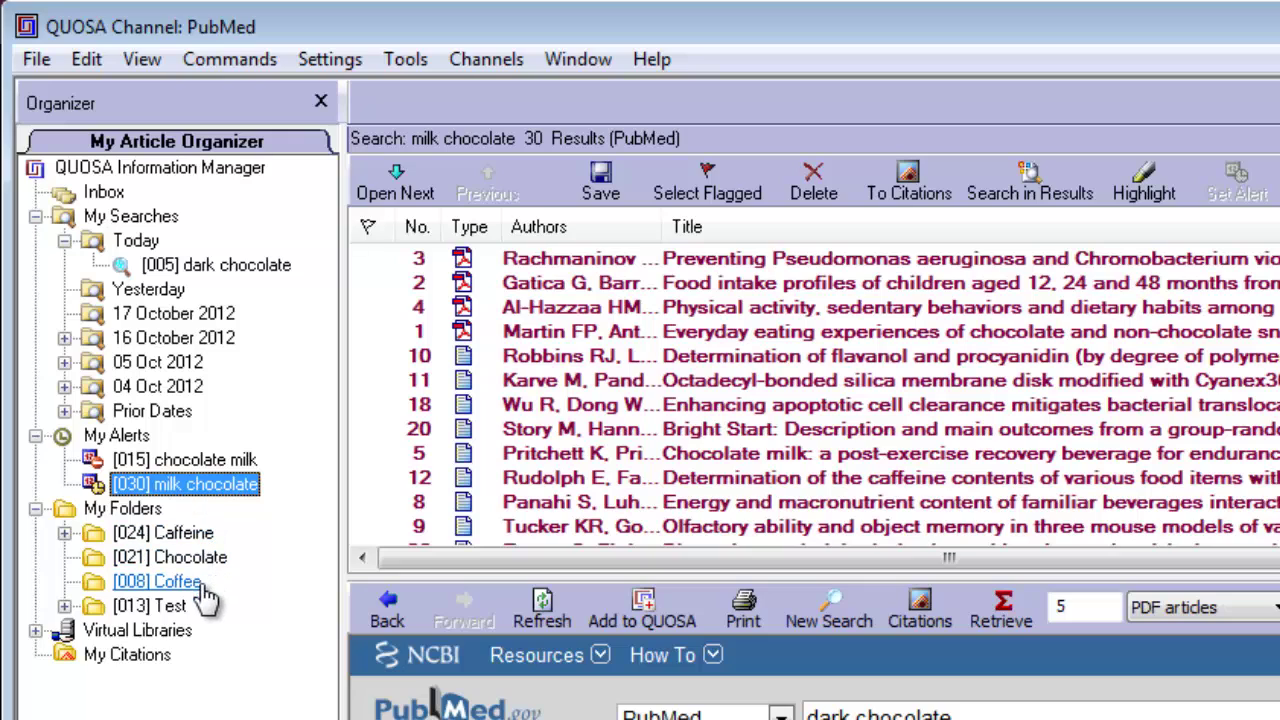
{"action": "right_click", "coordinate": [152, 512]}
{"action": "left_click", "coordinate": [192, 530]}
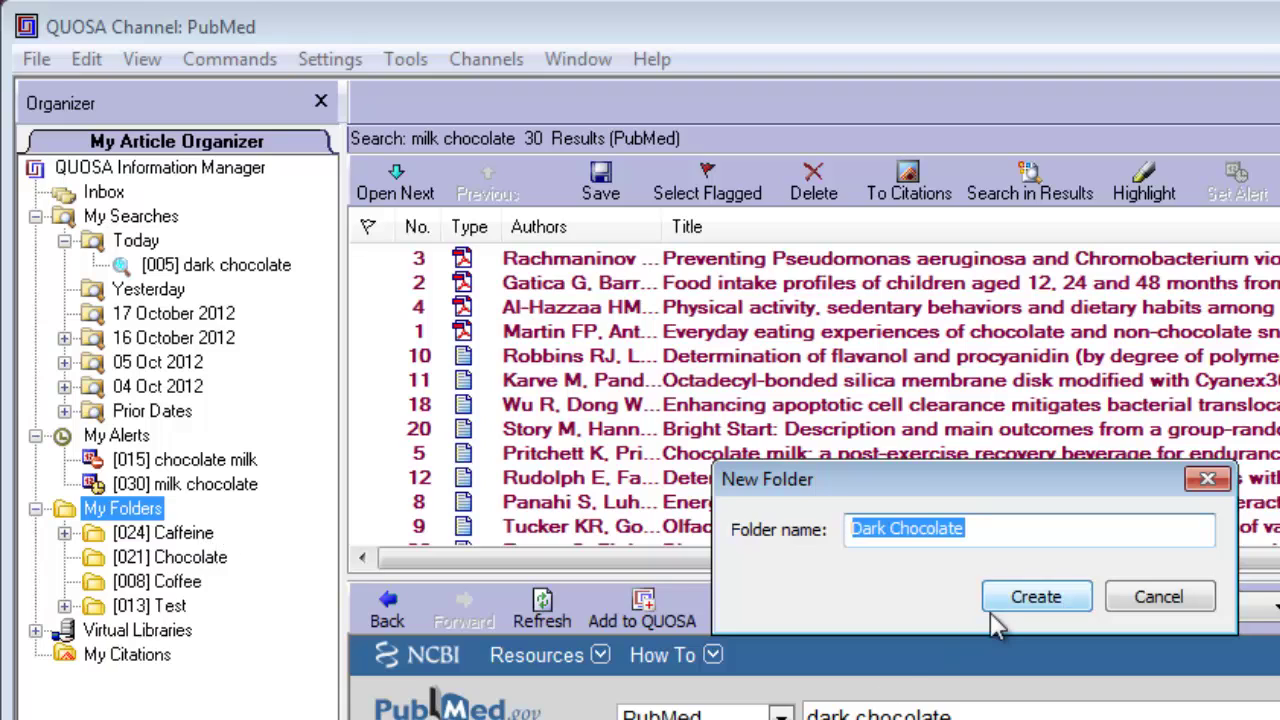
{"action": "left_click", "coordinate": [980, 530]}
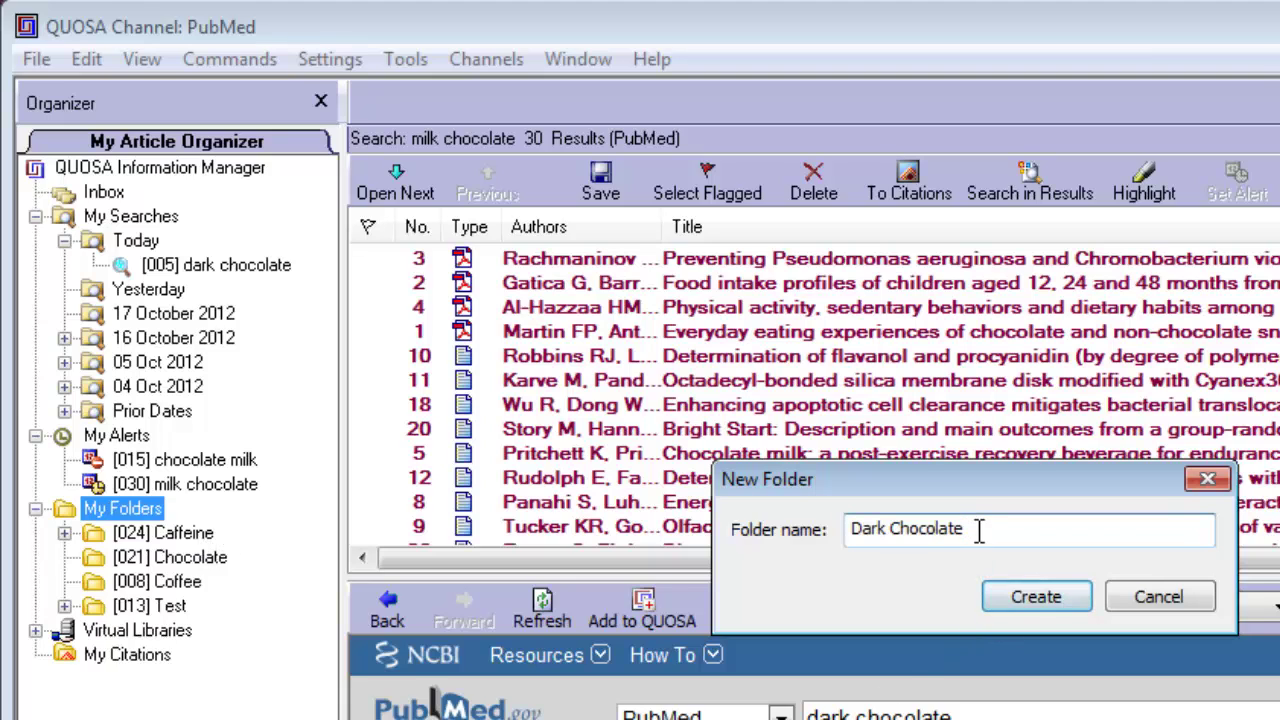
Create the Dark Chocolate folder, then drag result 4 and the dark chocolate search into it
{"action": "left_click", "coordinate": [1036, 598]}
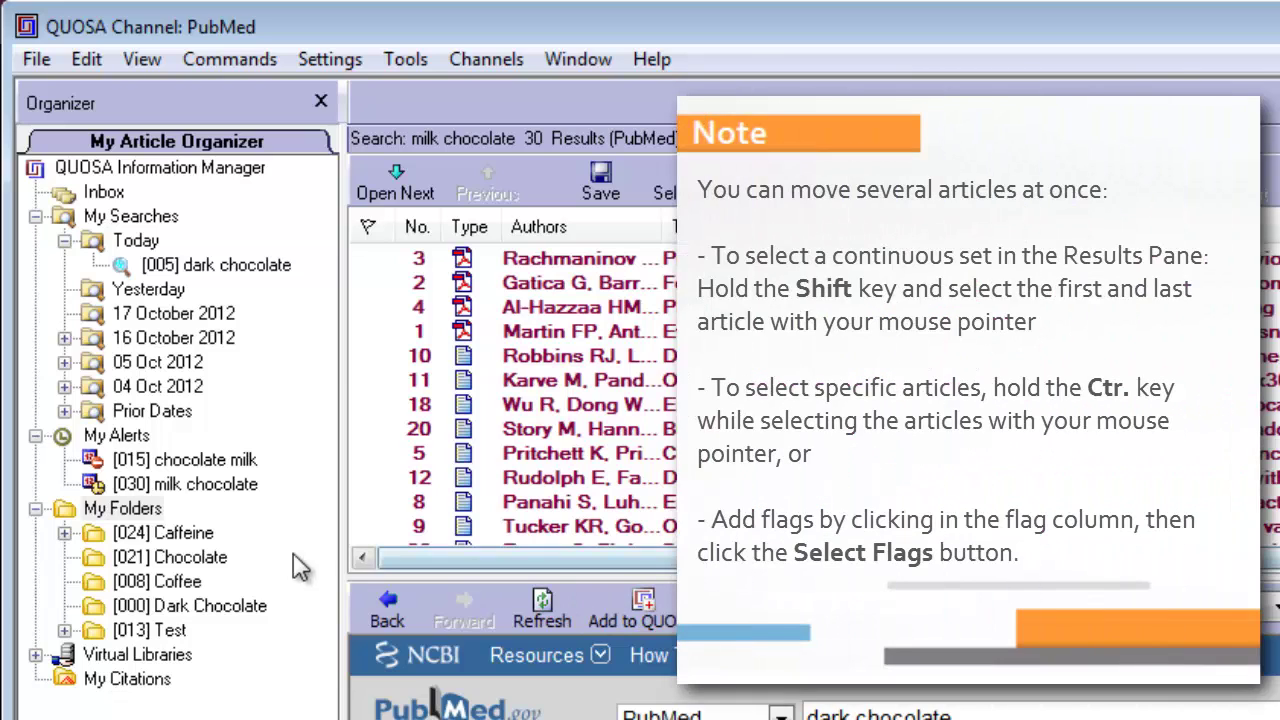
{"action": "left_click", "coordinate": [520, 309]}
{"action": "left_click_drag", "start_coordinate": [500, 322], "coordinate": [235, 606]}
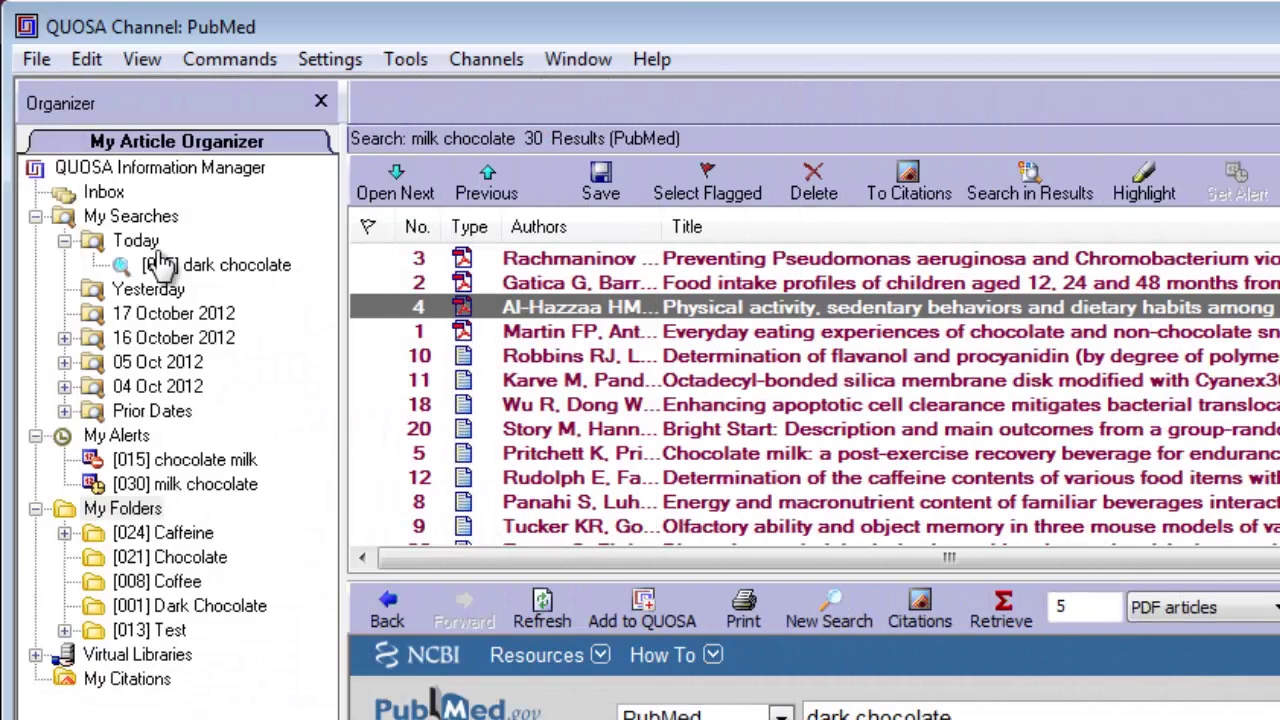
{"action": "left_click_drag", "start_coordinate": [163, 262], "coordinate": [228, 612]}
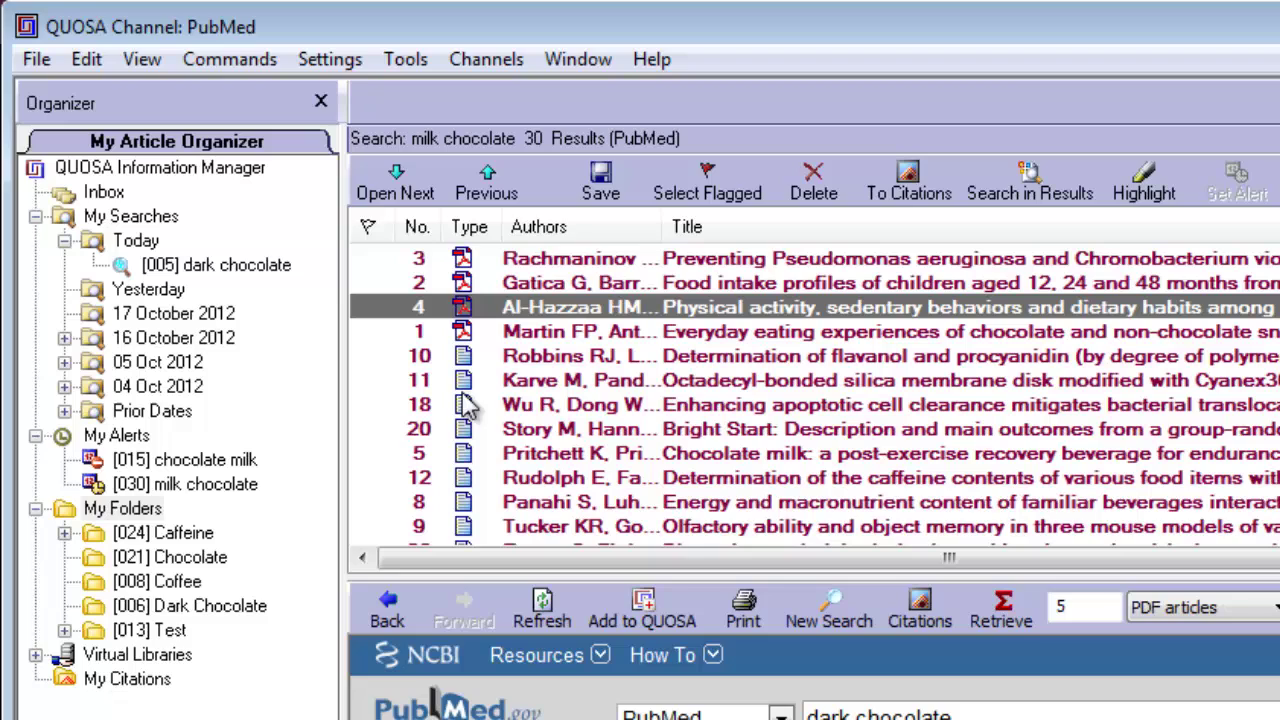
Save the article into a new 'milk chocolate subfolder' created inside Dark Chocolate
{"action": "left_click", "coordinate": [606, 194]}
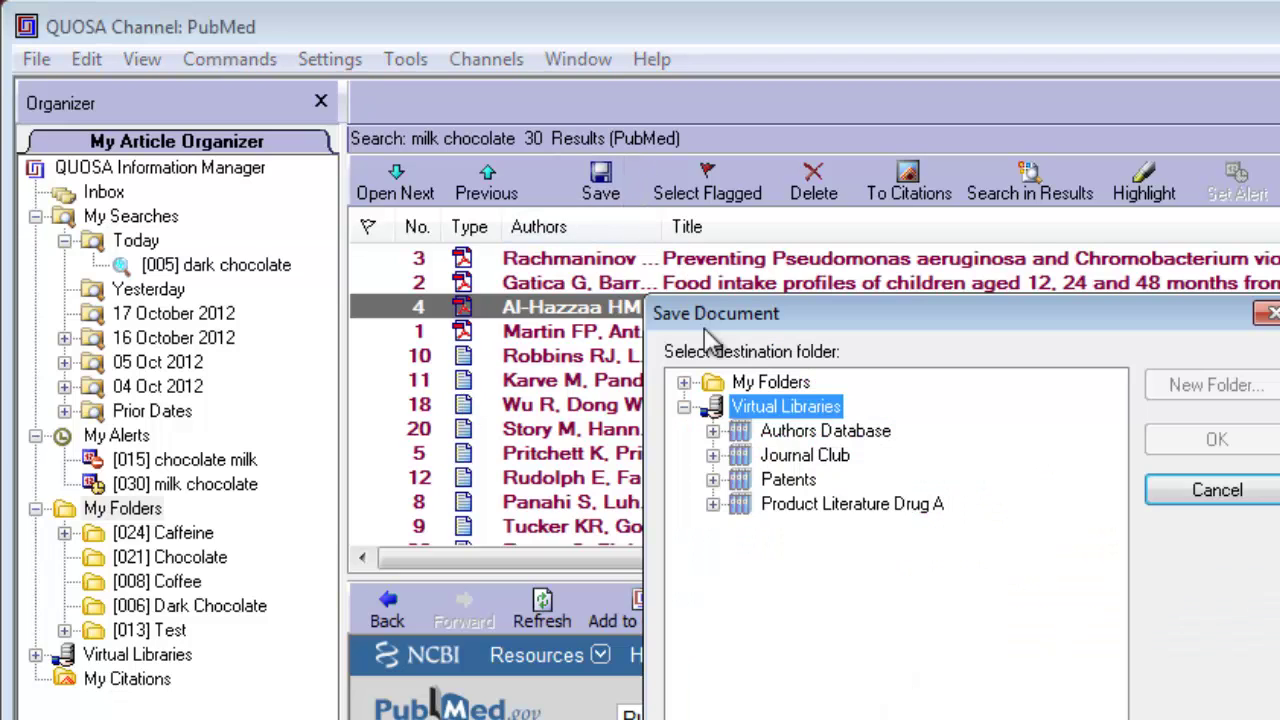
{"action": "left_click", "coordinate": [684, 384]}
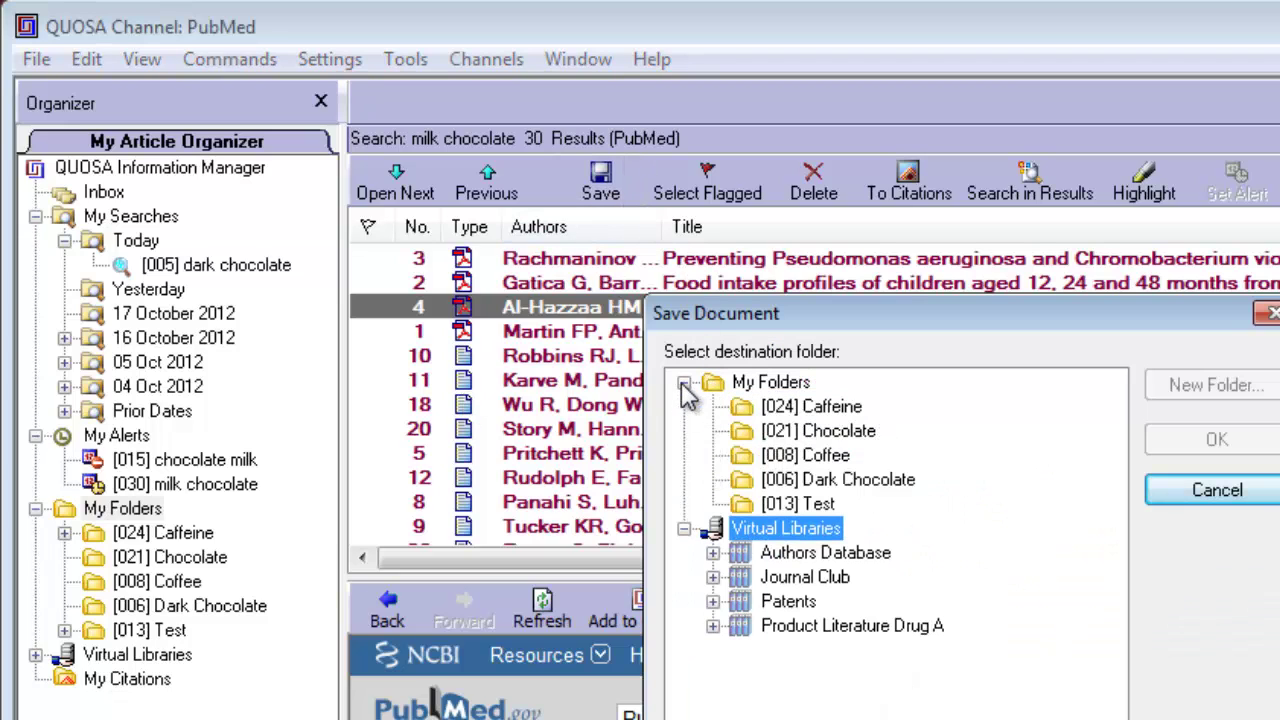
{"action": "left_click", "coordinate": [815, 480]}
{"action": "left_click", "coordinate": [1178, 389]}
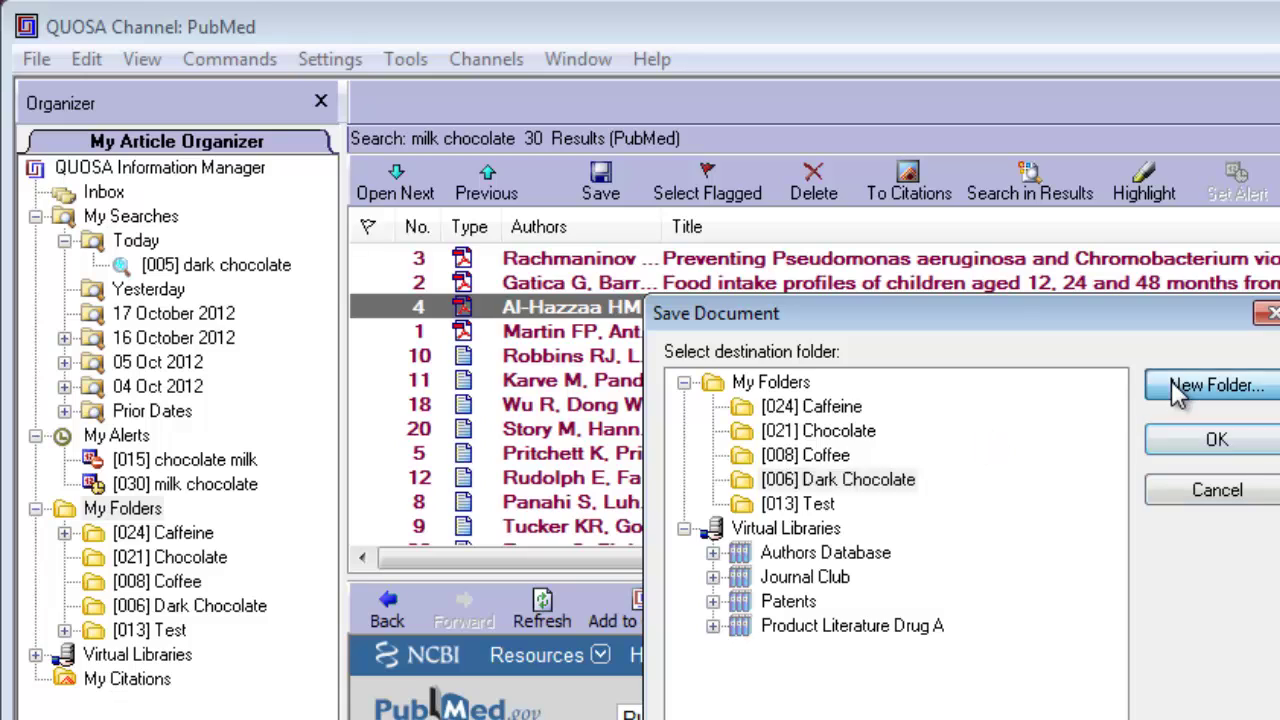
{"action": "left_click", "coordinate": [1105, 529]}
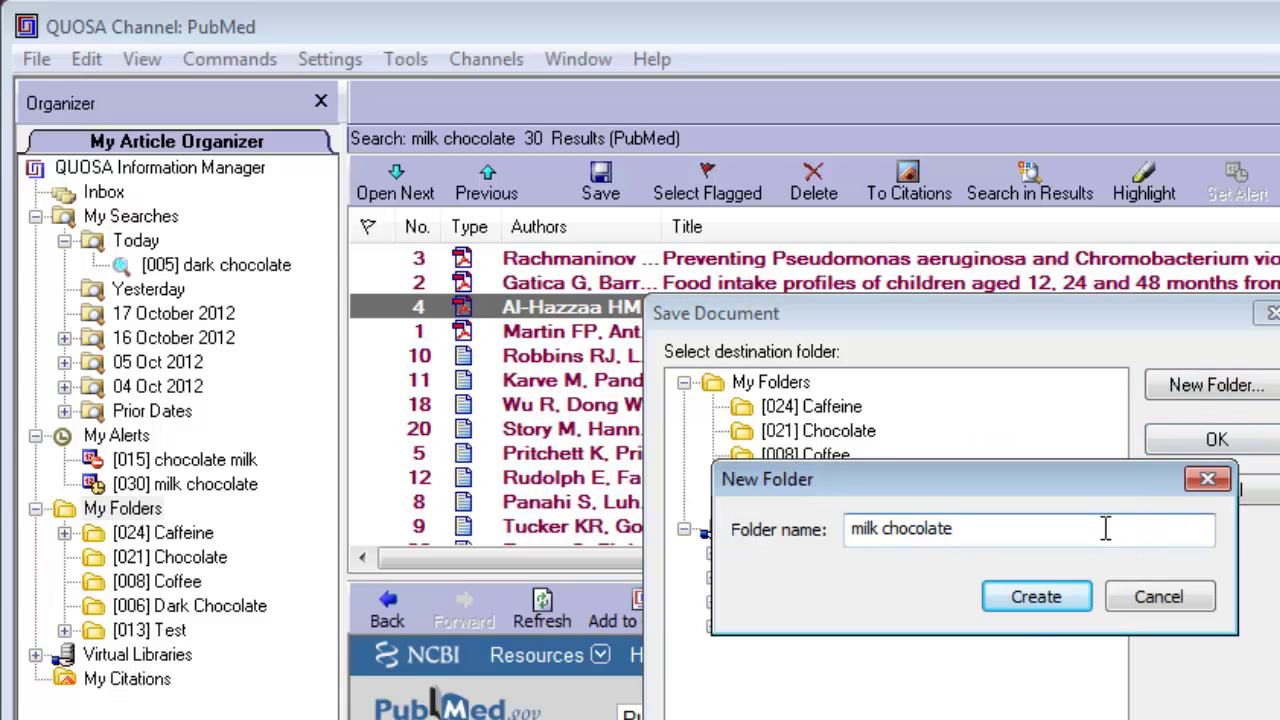
{"action": "type", "text": "subfolder"}
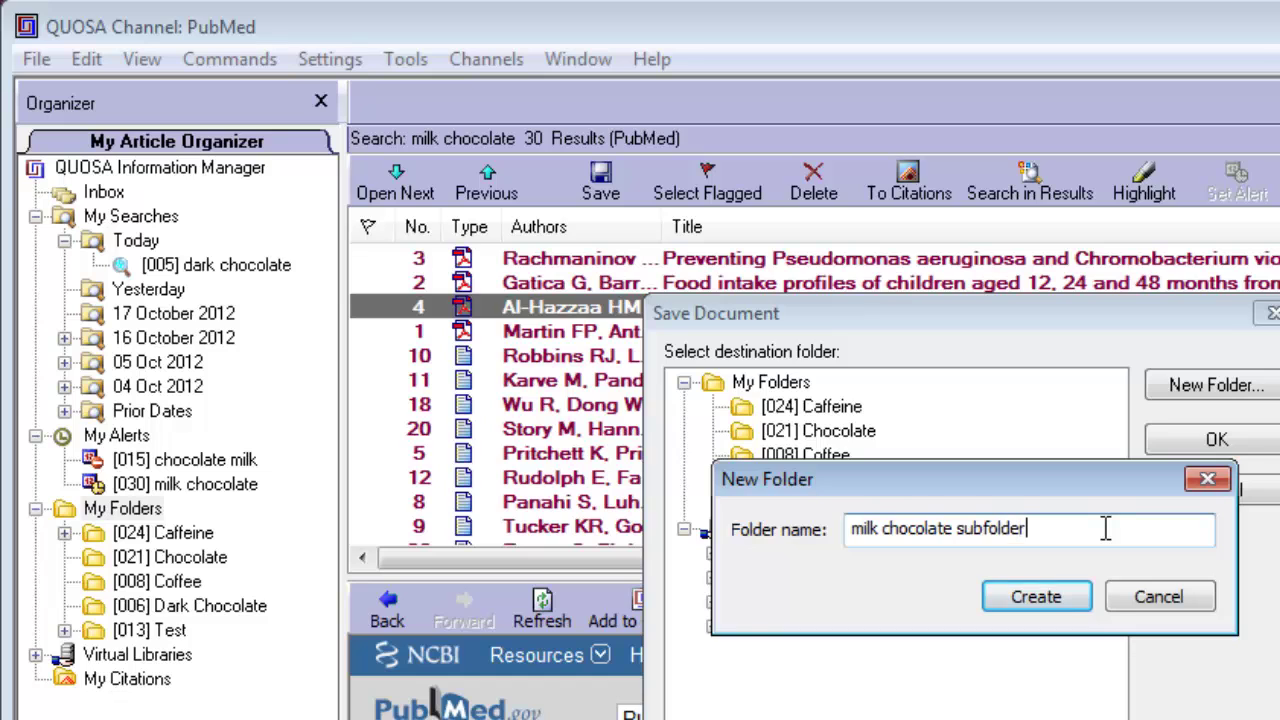
{"action": "key", "text": "Return"}
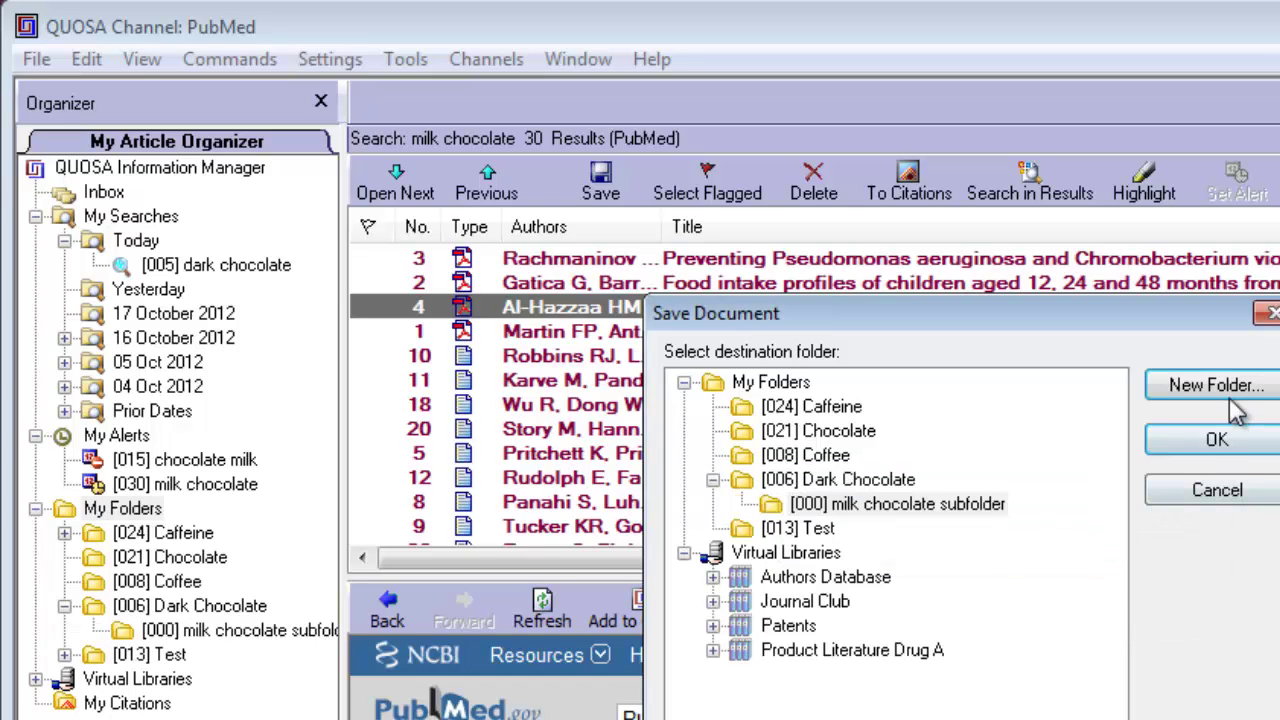
{"action": "left_click", "coordinate": [1216, 440]}
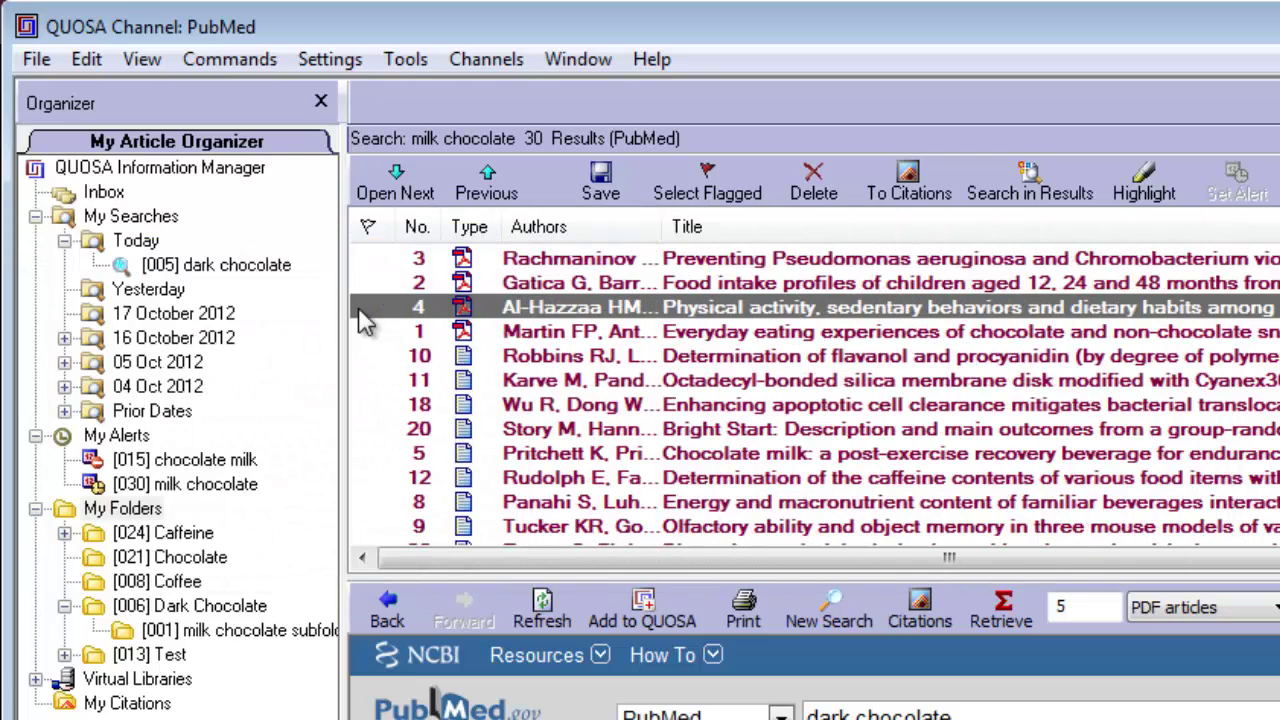
Drag result 4 and another result row onto the Chocolate folder
{"action": "left_click_drag", "start_coordinate": [358, 307], "coordinate": [205, 608]}
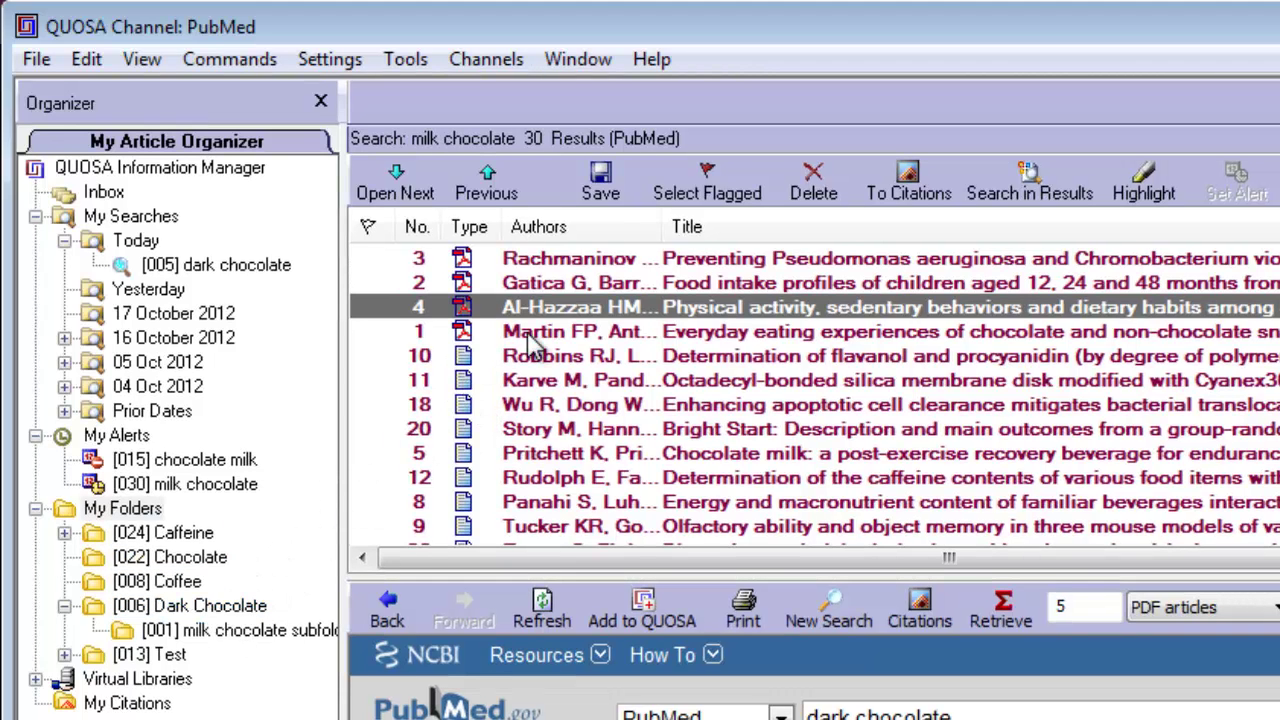
{"action": "left_click_drag", "start_coordinate": [540, 312], "coordinate": [265, 558]}
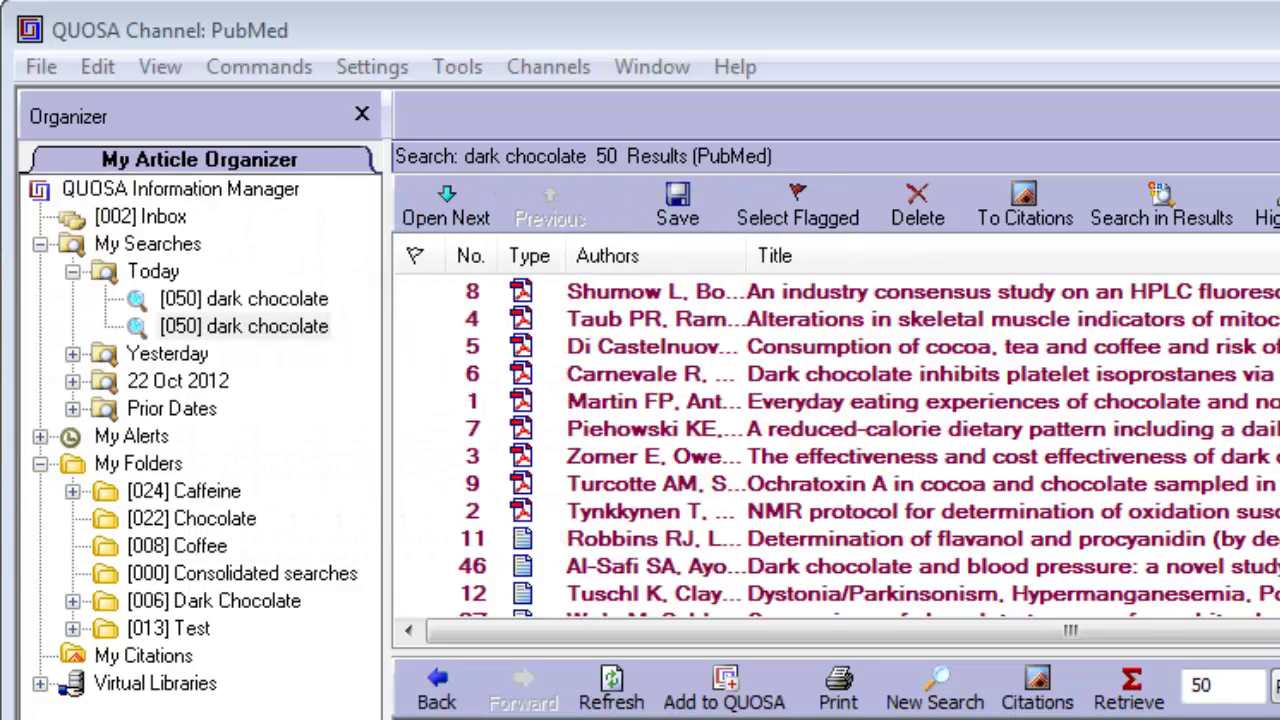
Merge both dark chocolate searches into Consolidated searches (75 articles) and add the Dark Chocolate Daily page to QUOSA
{"action": "left_click", "coordinate": [265, 335]}
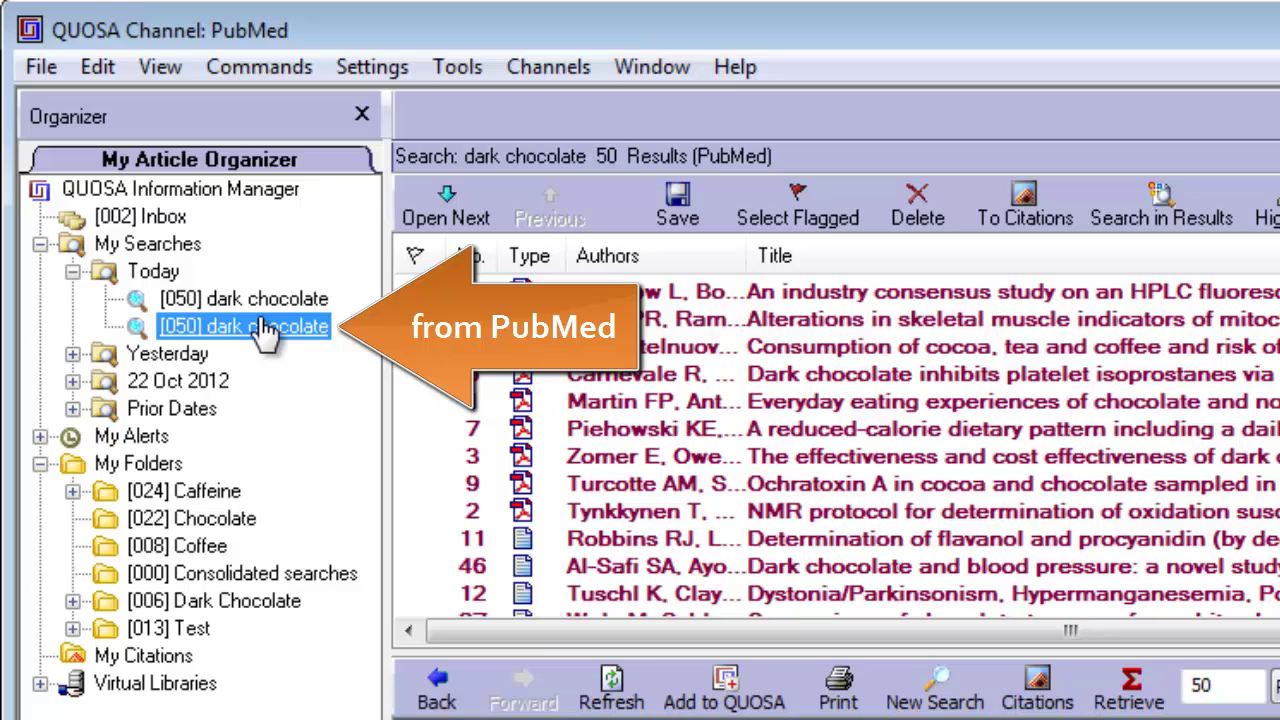
{"action": "left_click_drag", "start_coordinate": [265, 335], "coordinate": [248, 578]}
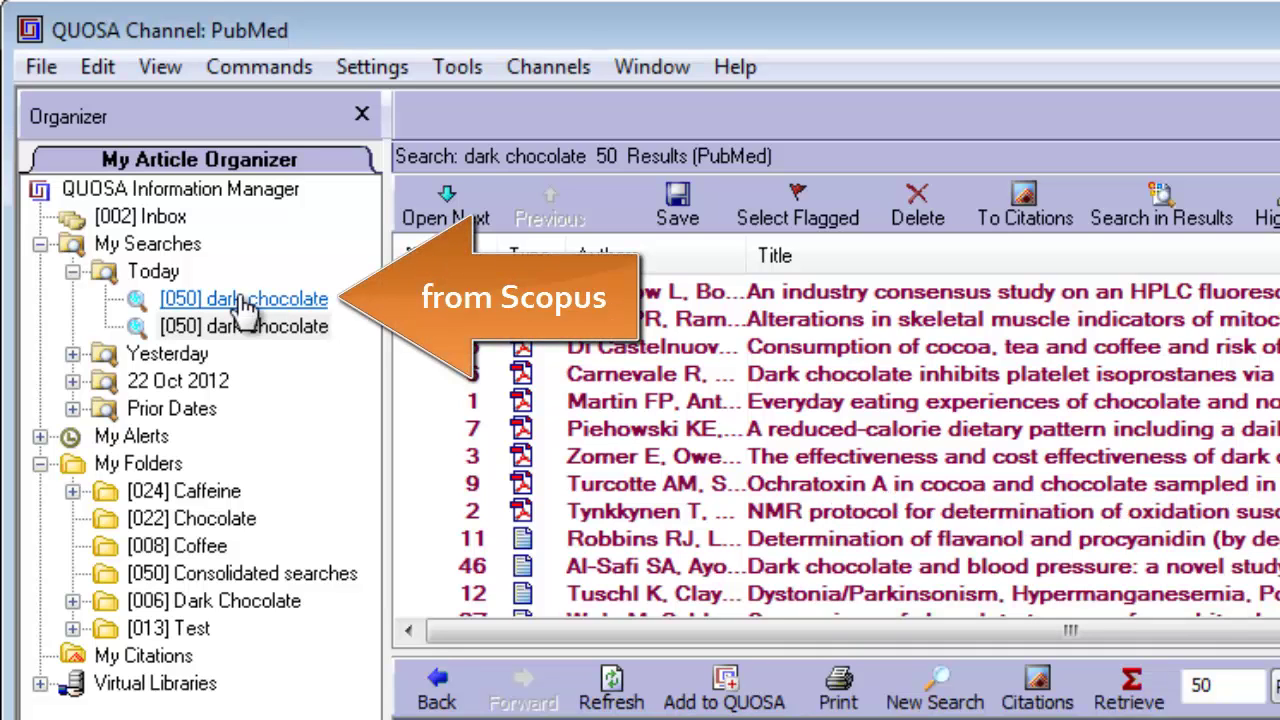
{"action": "left_click_drag", "start_coordinate": [245, 305], "coordinate": [244, 578]}
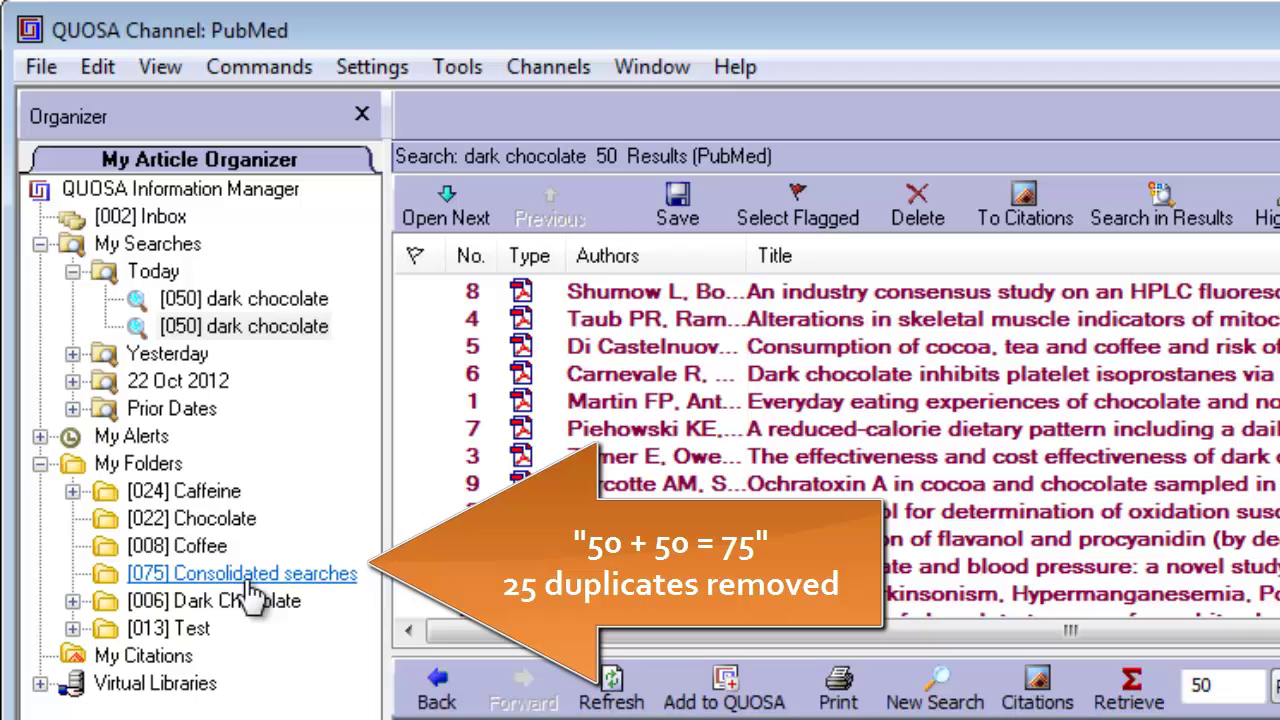
{"action": "left_click", "coordinate": [250, 576]}
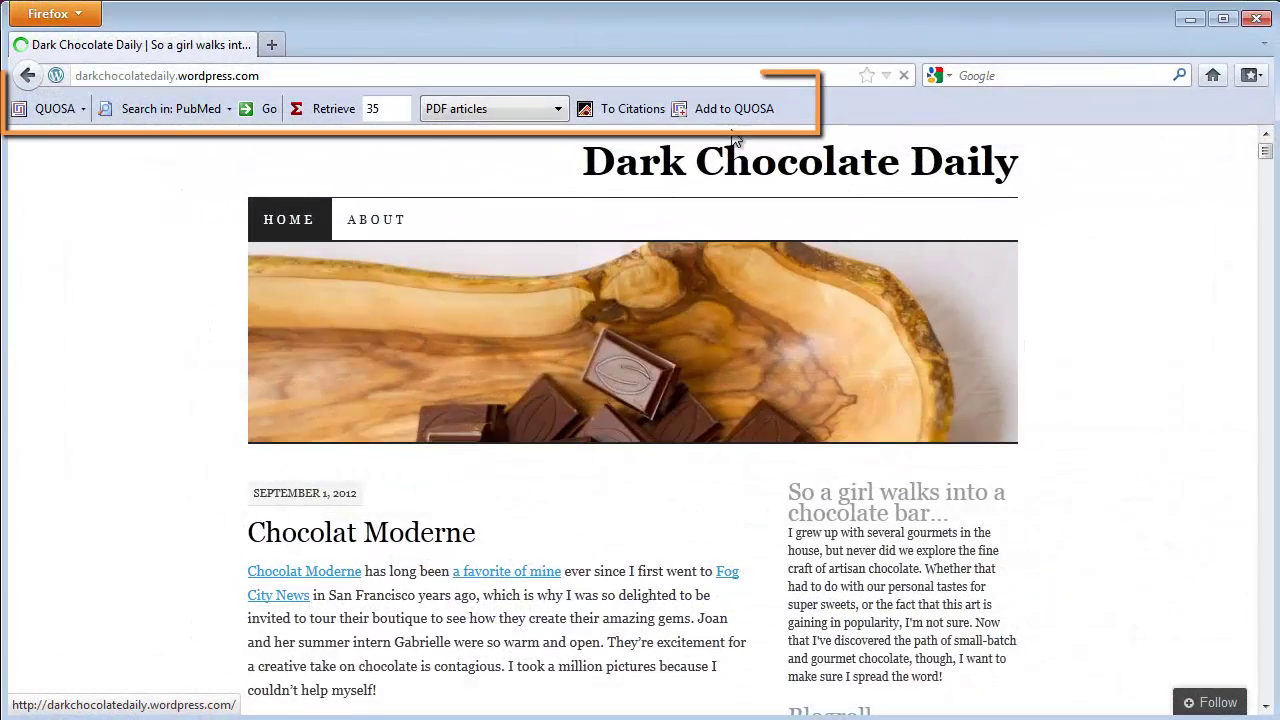
{"action": "left_click", "coordinate": [742, 104]}
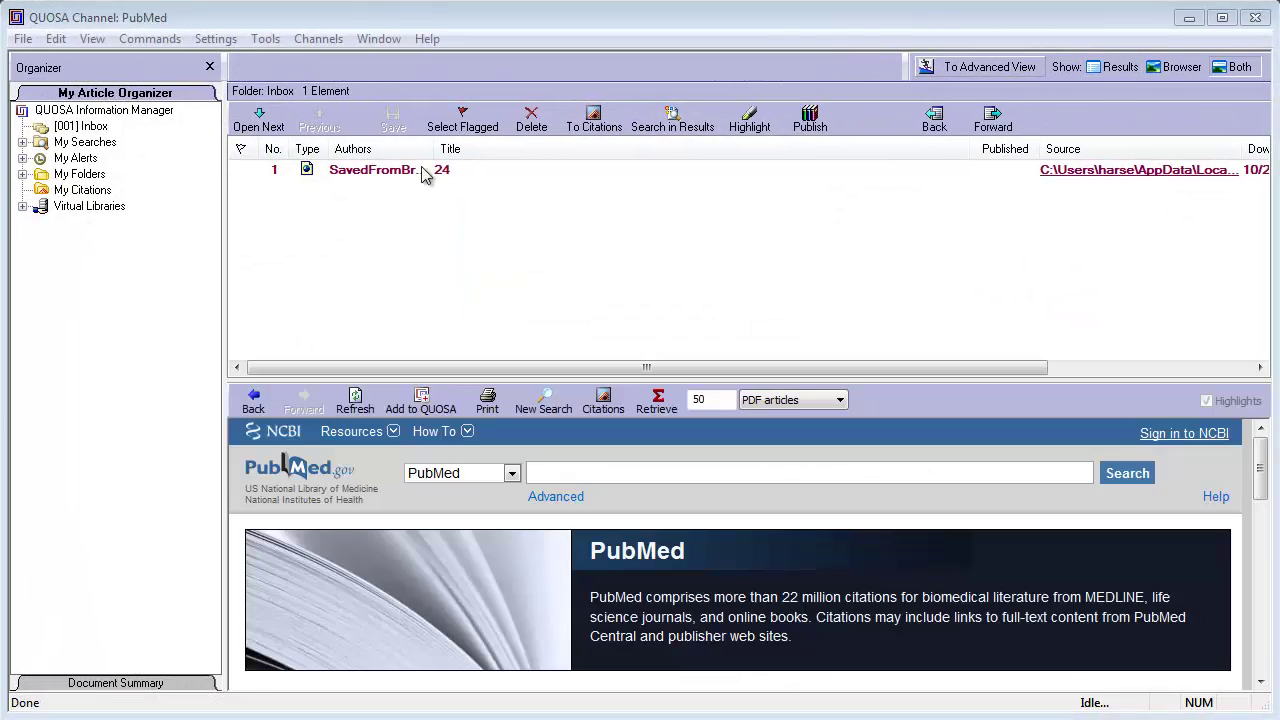
Confirm the web page's properties, then open Journal Club's Week 1 and Week 2 virtual library folders
{"action": "left_click", "coordinate": [423, 171]}
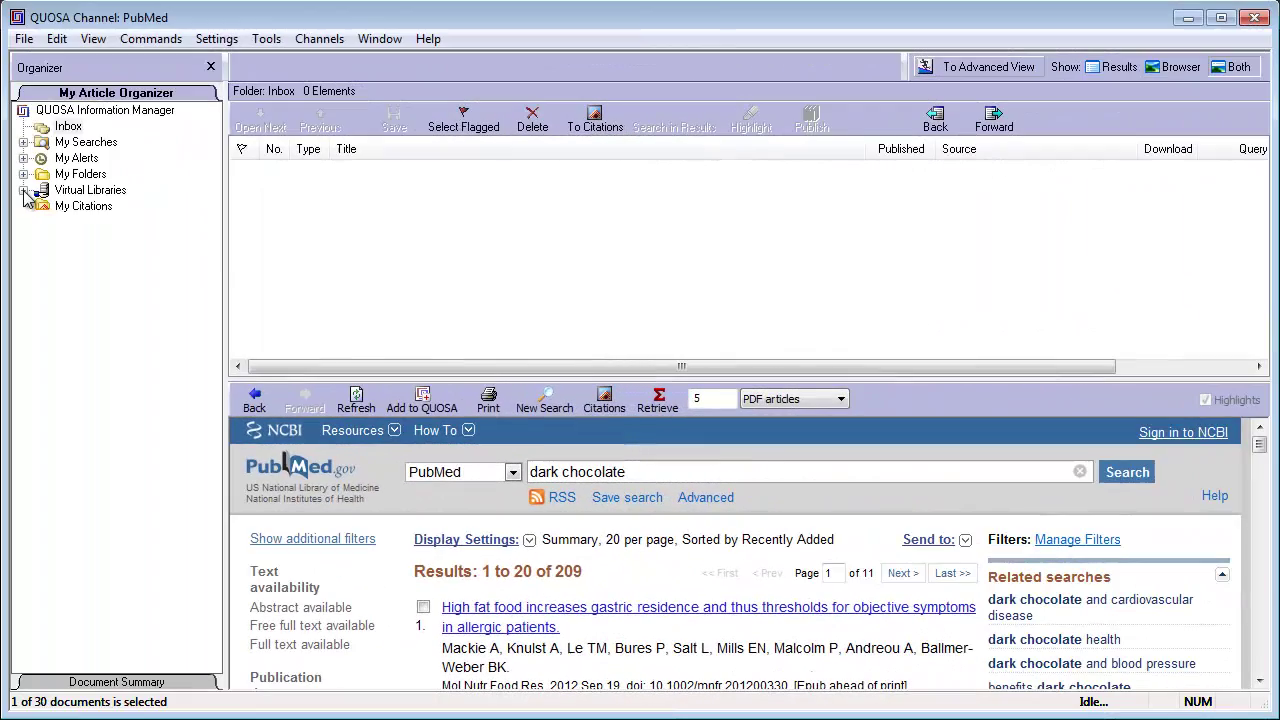
{"action": "left_click", "coordinate": [23, 190]}
{"action": "left_click", "coordinate": [41, 207]}
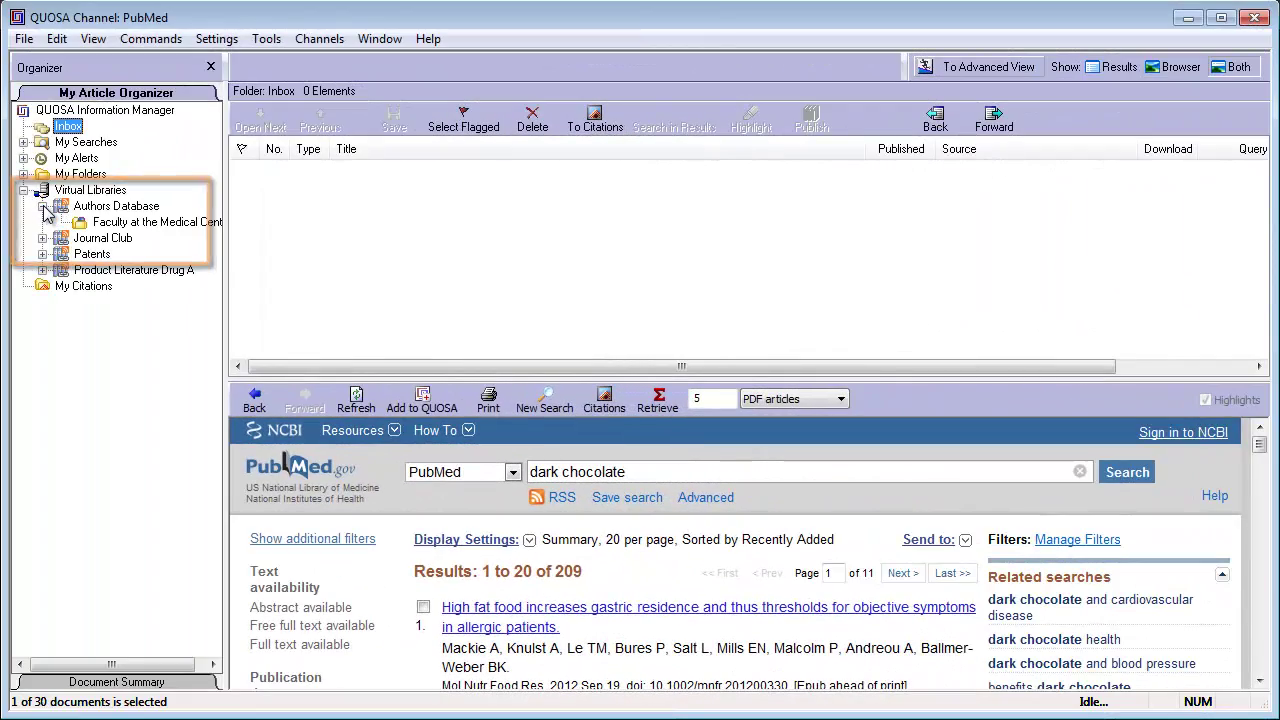
{"action": "left_click", "coordinate": [42, 238]}
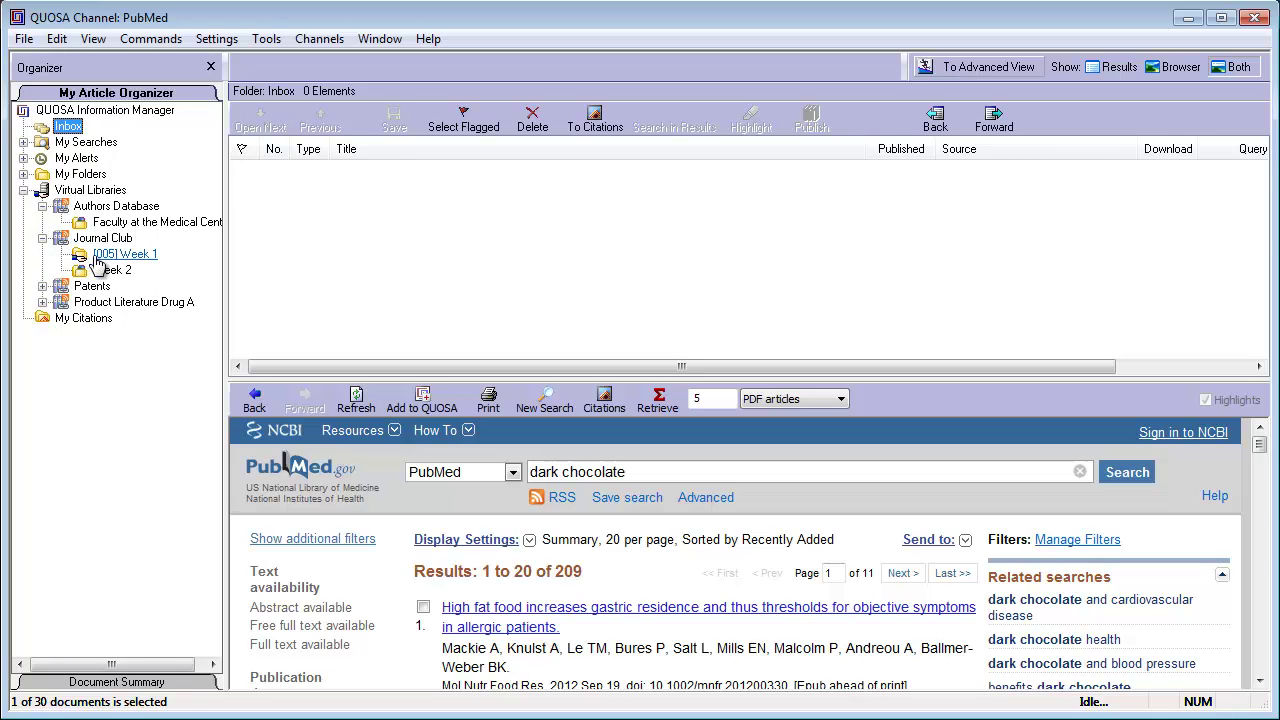
{"action": "left_click", "coordinate": [90, 260]}
{"action": "left_click", "coordinate": [106, 270]}
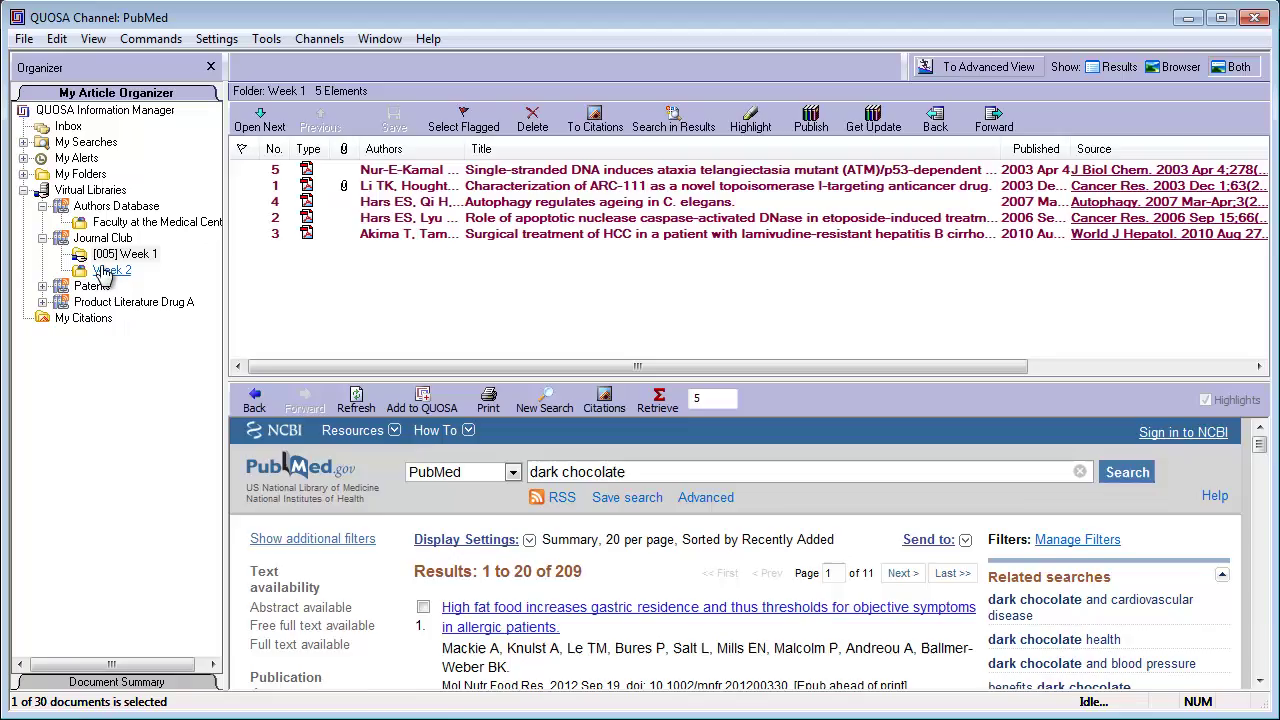